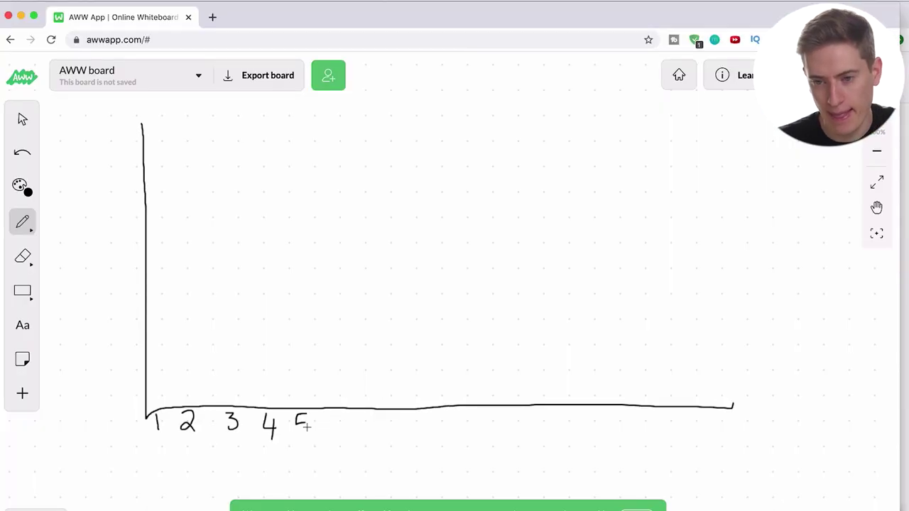
Step: Pan the board, then handwrite and circle 'Research mode' at the bottom and 'ready to launch' at the top
{"action": "key", "text": "space"}
{"action": "left_click_drag", "start_coordinate": [608, 257], "coordinate": [701, 259]}
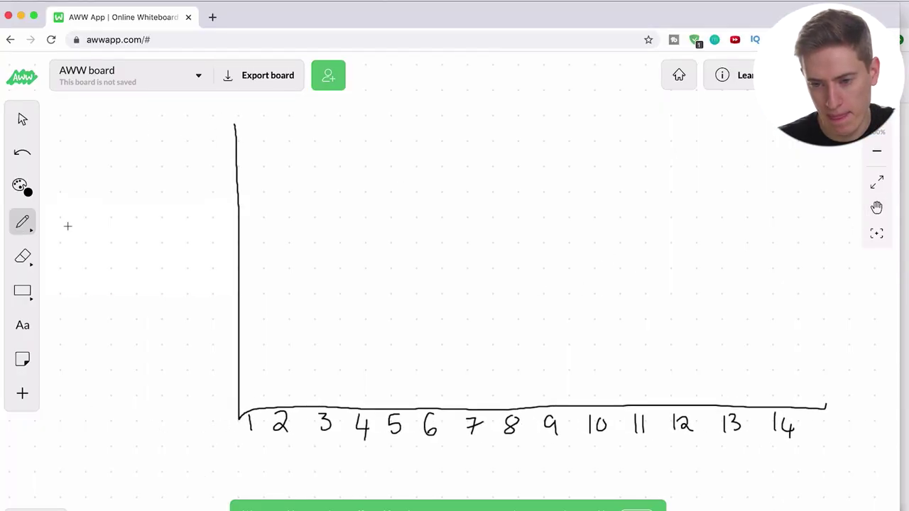
{"action": "left_click_drag", "start_coordinate": [111, 415], "coordinate": [128, 428]}
{"action": "left_click_drag", "start_coordinate": [129, 421], "coordinate": [210, 424]}
{"action": "left_click_drag", "start_coordinate": [139, 453], "coordinate": [198, 448]}
{"action": "left_click_drag", "start_coordinate": [131, 128], "coordinate": [202, 146]}
{"action": "left_click_drag", "start_coordinate": [132, 158], "coordinate": [233, 164]}
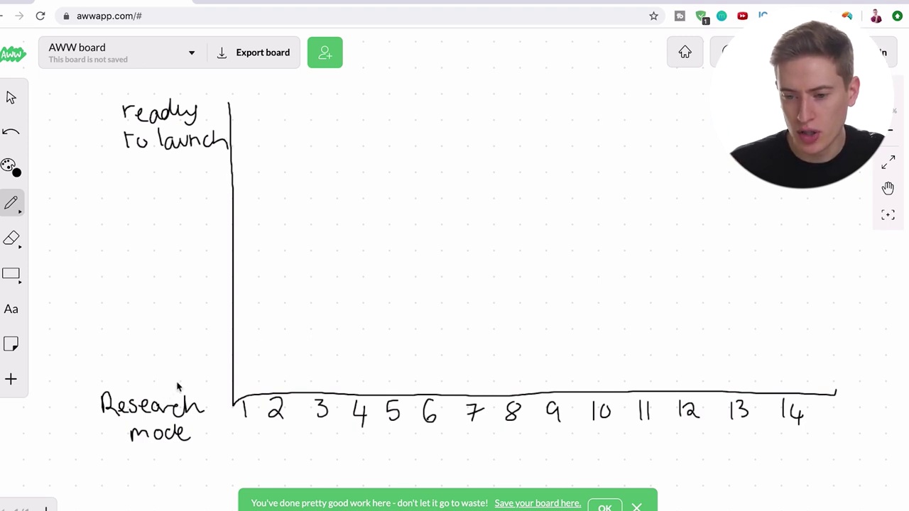
{"action": "mouse_move", "coordinate": [177, 381]}
{"action": "left_mouse_down"}
{"action": "mouse_move", "coordinate": [108, 386]}
{"action": "mouse_move", "coordinate": [92, 426]}
{"action": "mouse_move", "coordinate": [132, 455]}
{"action": "mouse_move", "coordinate": [188, 455]}
{"action": "mouse_move", "coordinate": [227, 415]}
{"action": "mouse_move", "coordinate": [178, 381]}
{"action": "left_mouse_up"}
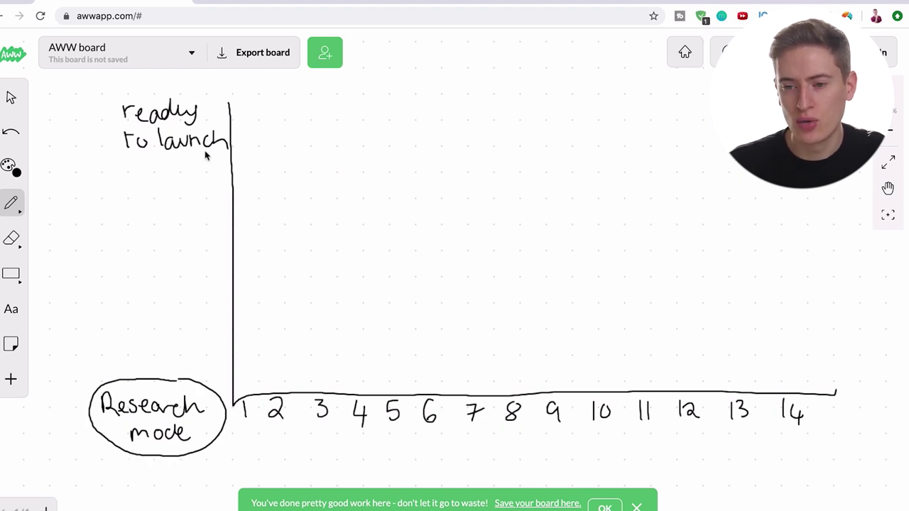
{"action": "mouse_move", "coordinate": [198, 90]}
{"action": "left_mouse_down"}
{"action": "mouse_move", "coordinate": [142, 96]}
{"action": "mouse_move", "coordinate": [115, 125]}
{"action": "mouse_move", "coordinate": [137, 160]}
{"action": "mouse_move", "coordinate": [216, 158]}
{"action": "mouse_move", "coordinate": [235, 138]}
{"action": "mouse_move", "coordinate": [213, 92]}
{"action": "mouse_move", "coordinate": [196, 91]}
{"action": "left_mouse_up"}
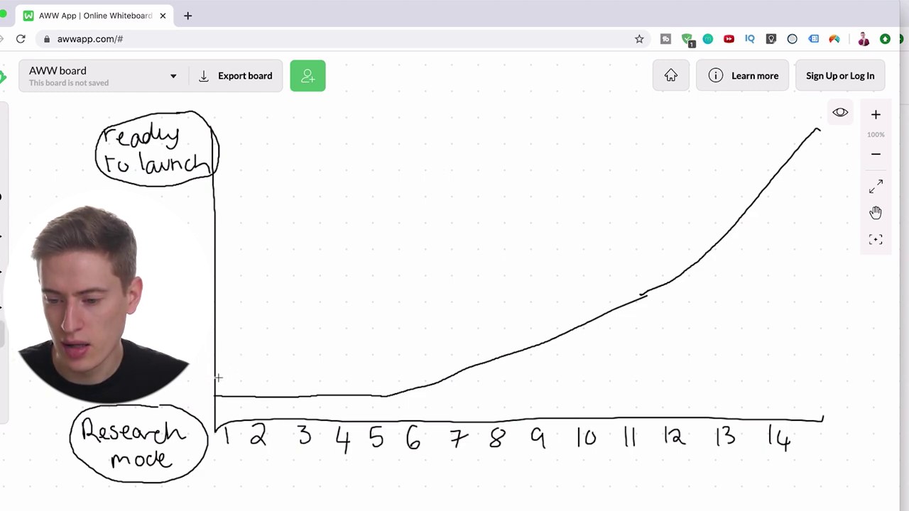
Step: Place a text box just above the flat start of the curve and open a new browser tab
{"action": "left_click", "coordinate": [219, 379]}
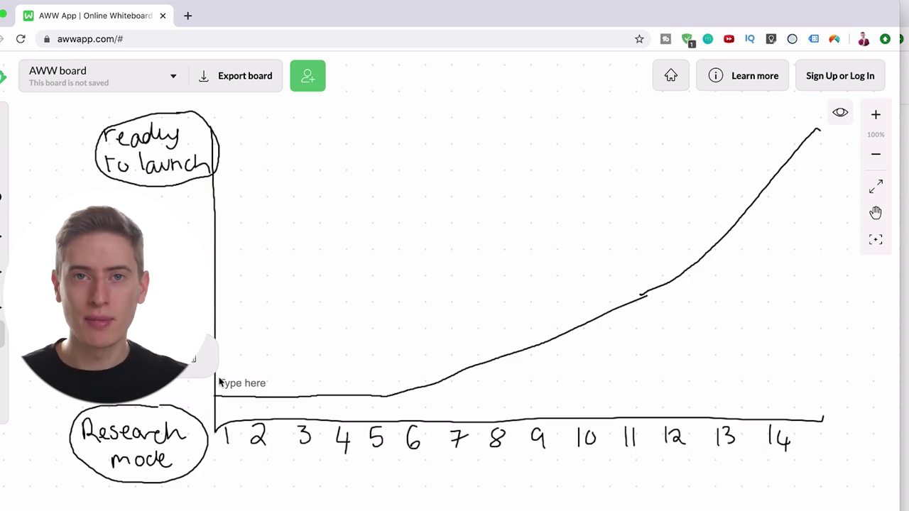
{"action": "left_click", "coordinate": [189, 16]}
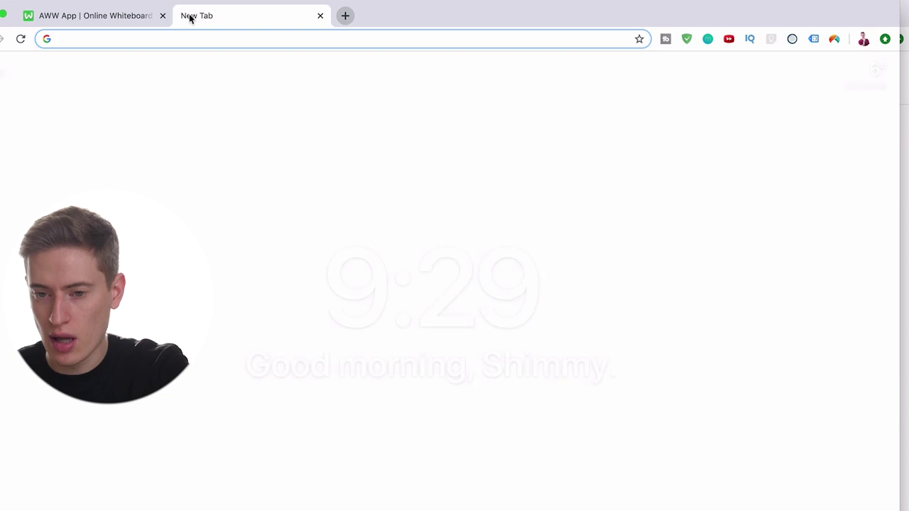
Step: Open the Amazon Product Research sheet from the 'produc' suggestions and scan its columns to Supplier and back
{"action": "type", "text": "product png"}
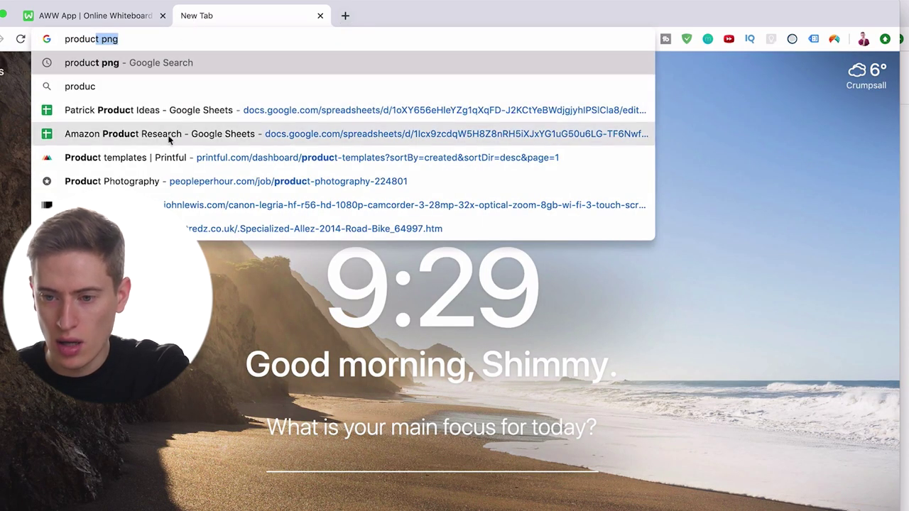
{"action": "left_click", "coordinate": [167, 137]}
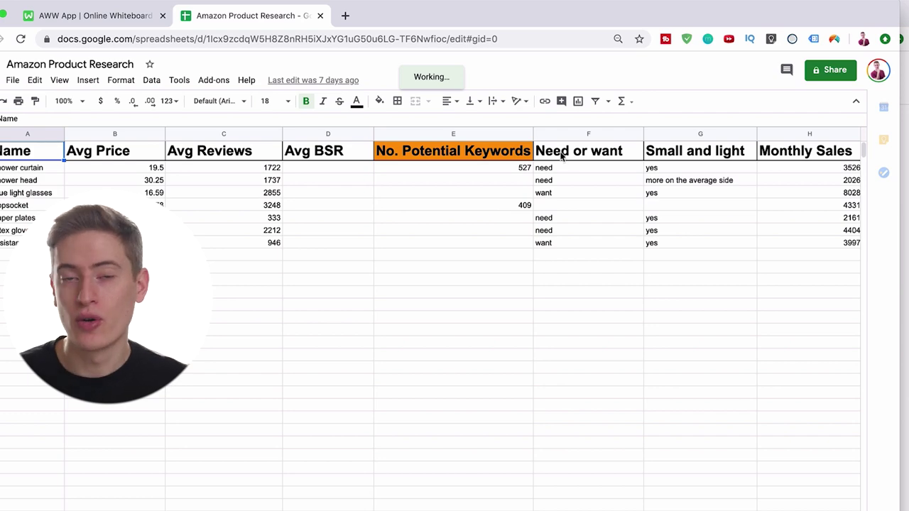
{"action": "scroll", "coordinate": [649, 160], "scroll_direction": "right", "scroll_amount": 5}
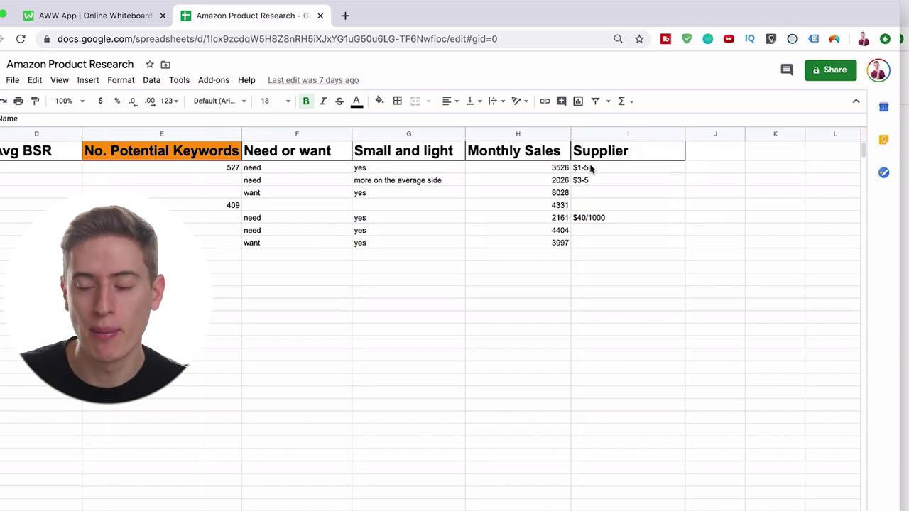
{"action": "scroll", "coordinate": [590, 168], "scroll_direction": "left", "scroll_amount": 5}
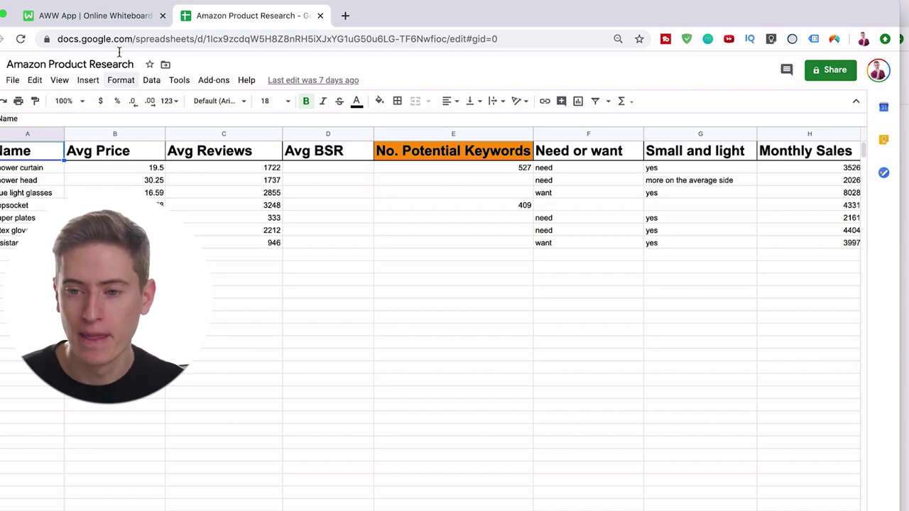
{"action": "left_click", "coordinate": [93, 14]}
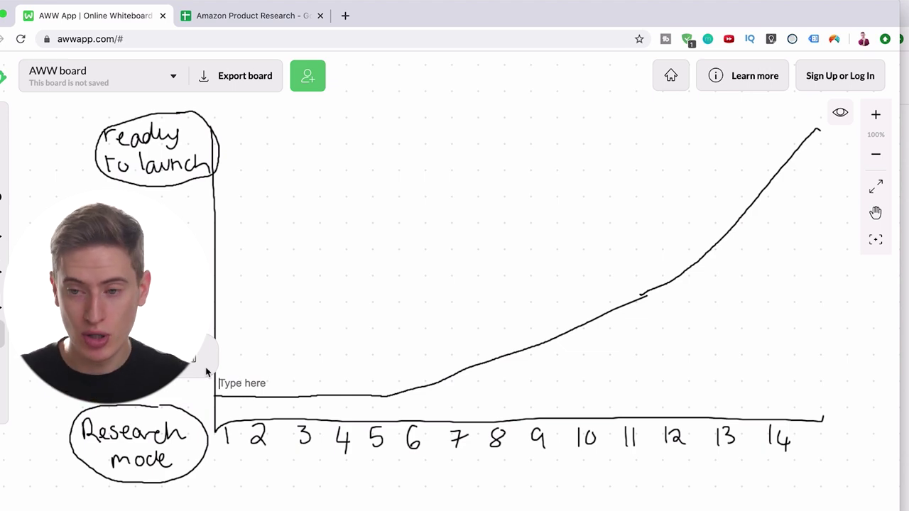
Step: Type the label 'keyword research' above the curve near day 1 on the whiteboard
{"action": "left_click", "coordinate": [251, 22]}
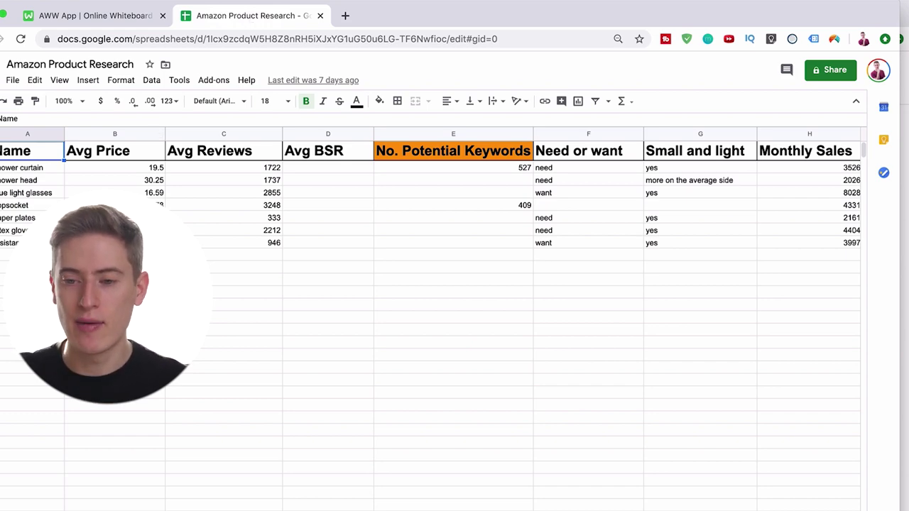
{"action": "left_click", "coordinate": [84, 20]}
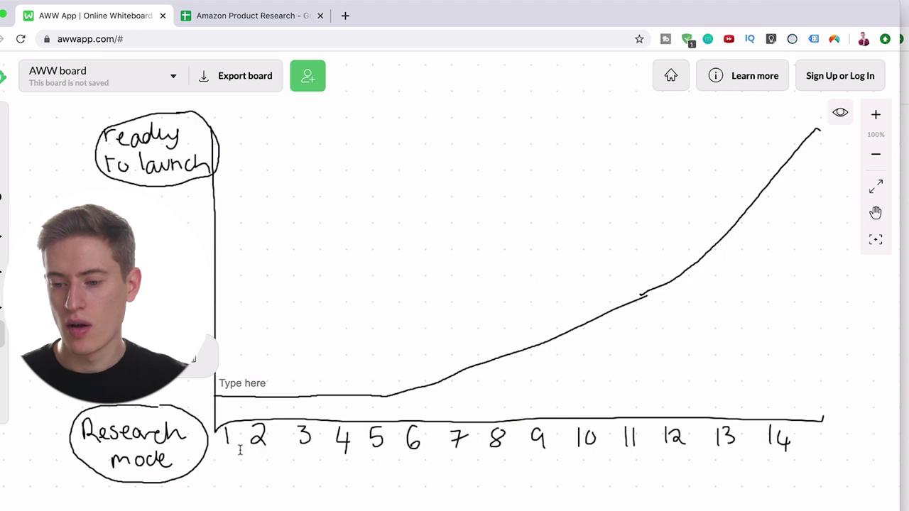
{"action": "left_click", "coordinate": [290, 383]}
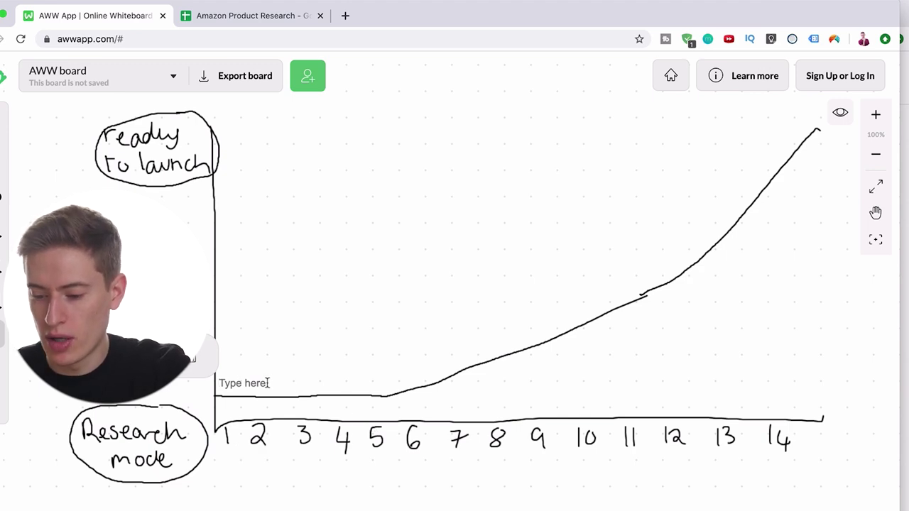
{"action": "type", "text": "keyword research"}
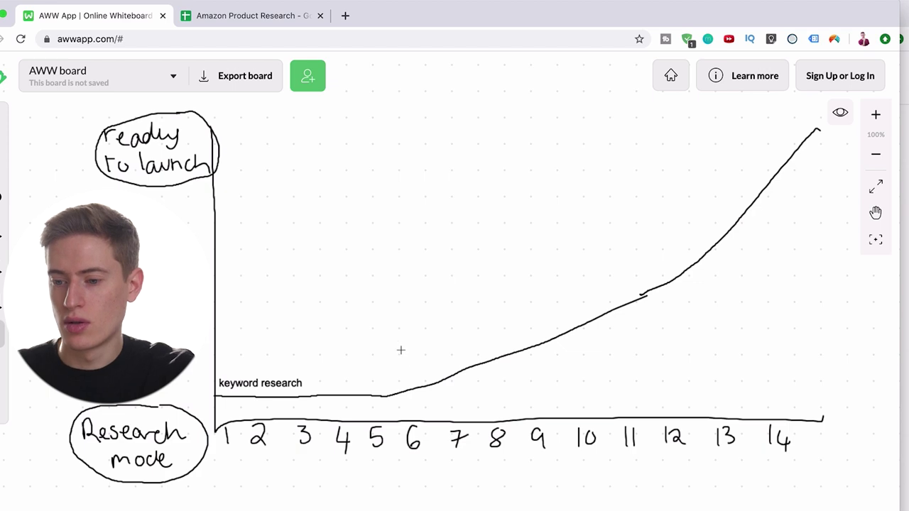
Step: Place an empty text box above the curve near day 8
{"action": "left_click", "coordinate": [401, 354]}
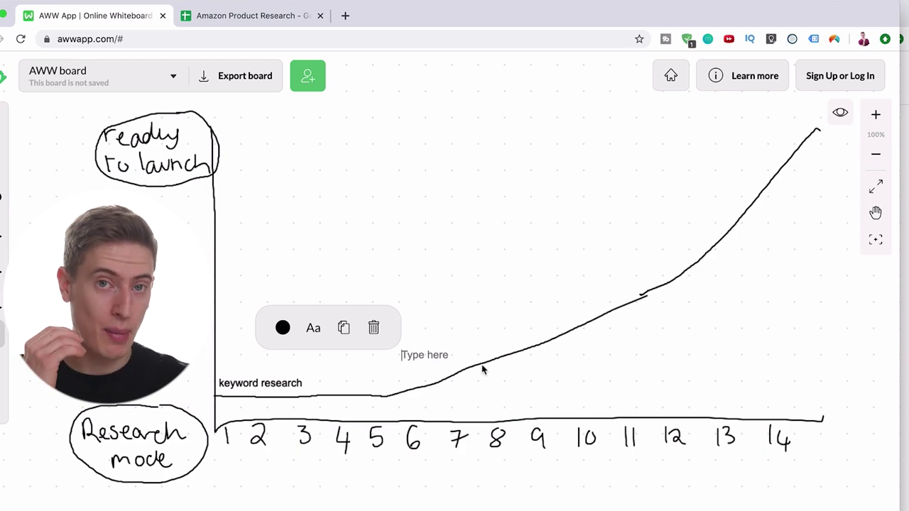
{"action": "left_click", "coordinate": [270, 15]}
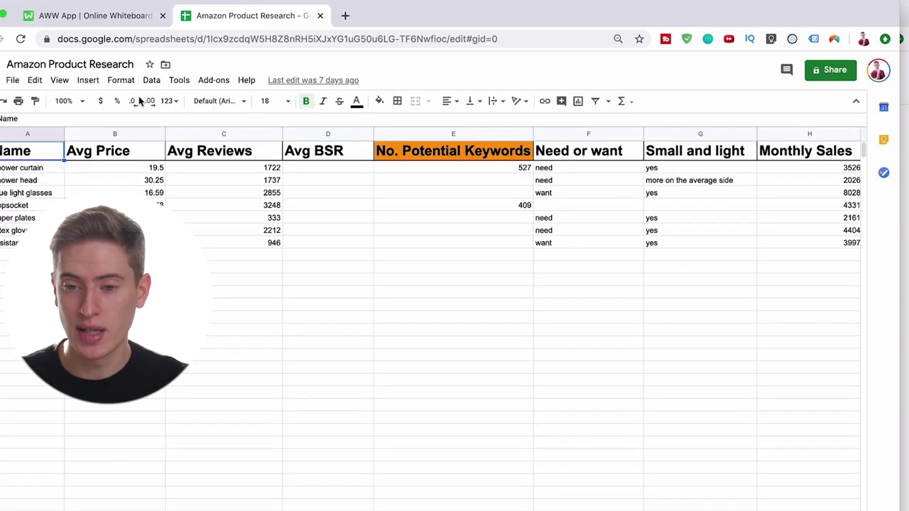
{"action": "left_click_drag", "start_coordinate": [14, 243], "coordinate": [17, 182]}
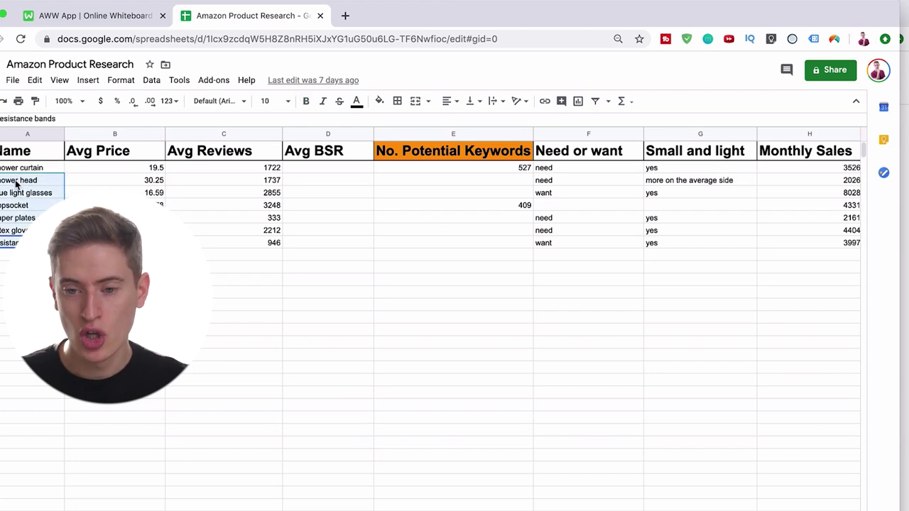
{"action": "left_click", "coordinate": [93, 17]}
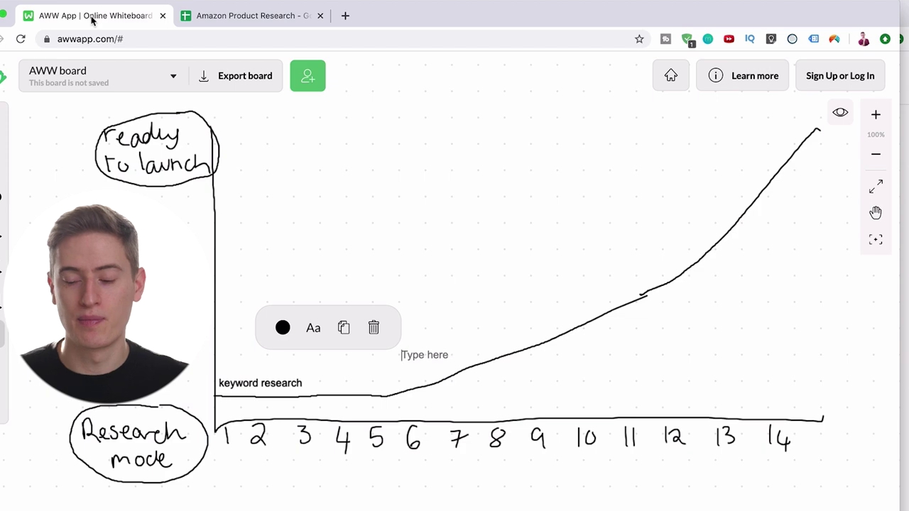
Step: Check the product research spreadsheet, then return to the whiteboard chart
{"action": "left_click", "coordinate": [229, 15]}
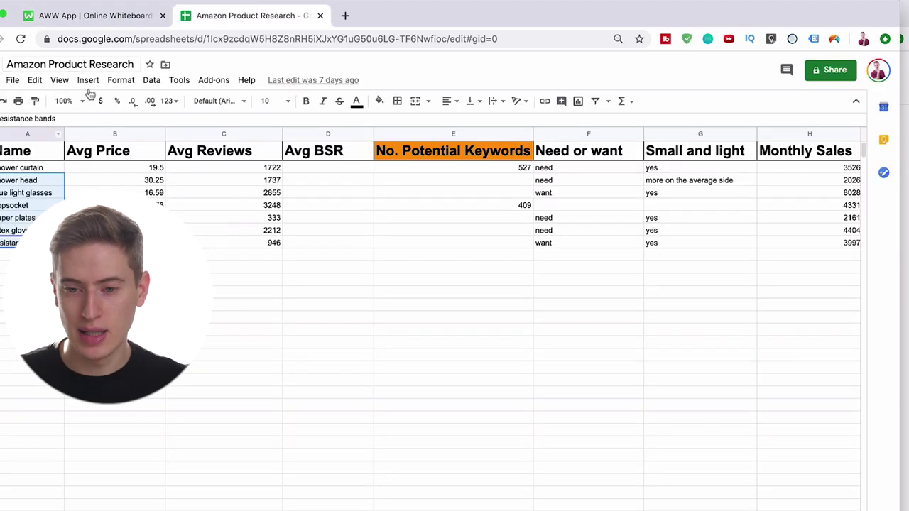
{"action": "left_click", "coordinate": [39, 15]}
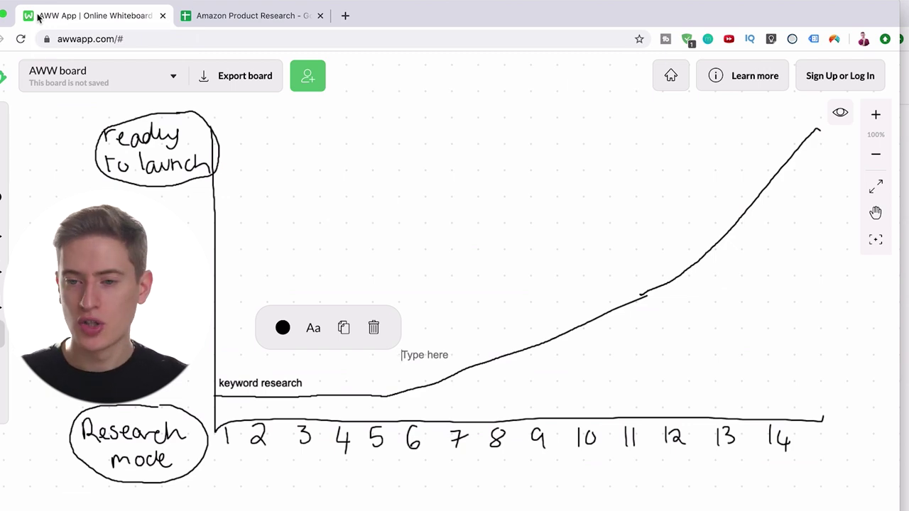
Step: Open Alibaba.com in a new tab and search for 'shower curtain'
{"action": "left_click", "coordinate": [345, 15]}
{"action": "type", "text": "a"}
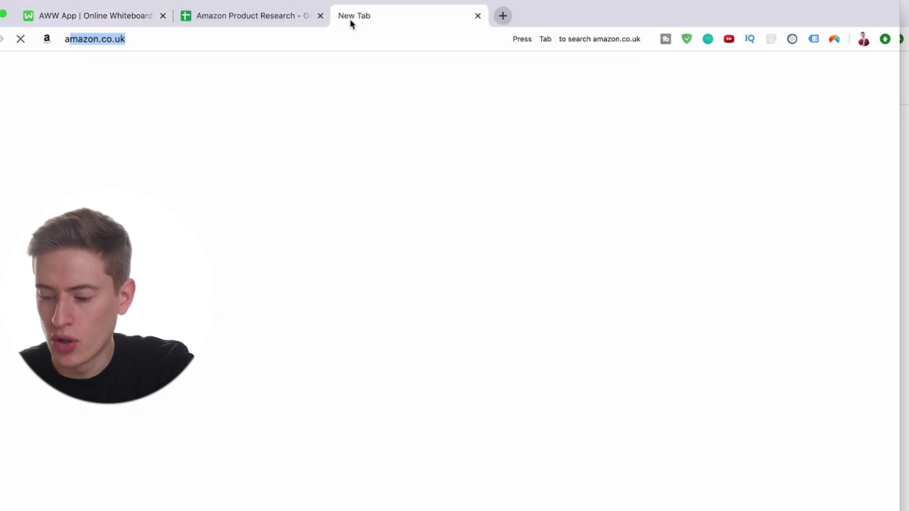
{"action": "type", "text": "liba"}
{"action": "key", "text": "Return"}
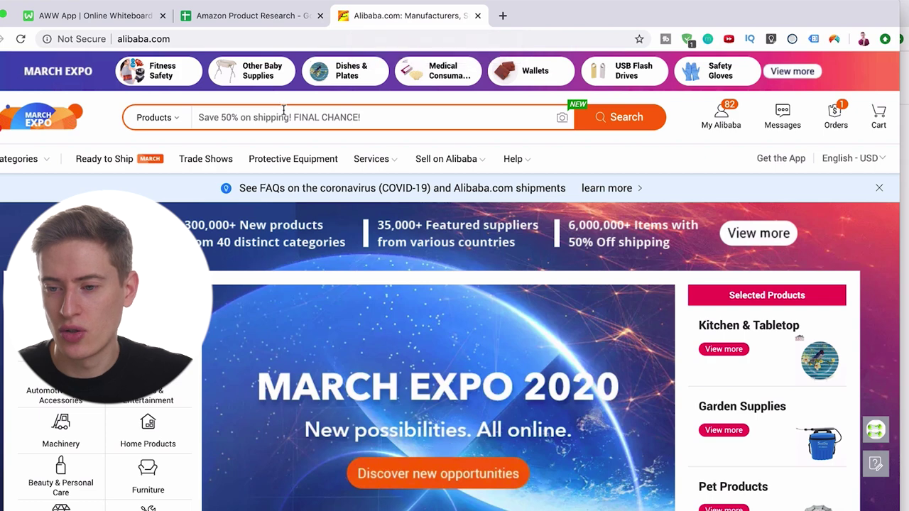
{"action": "left_click", "coordinate": [284, 116]}
{"action": "type", "text": "shower cur"}
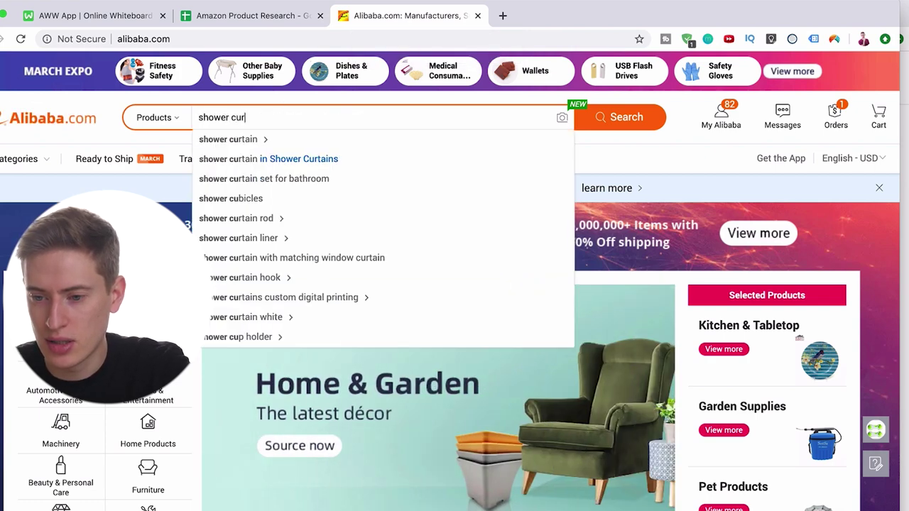
{"action": "type", "text": "tain"}
{"action": "key", "text": "Return"}
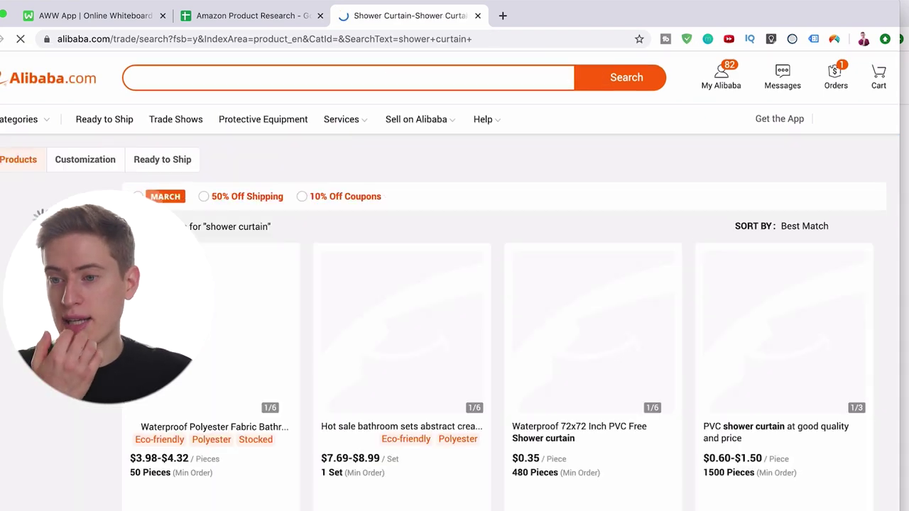
Step: Filter the shower curtain results to Verified Supplier and Trade Assurance suppliers
{"action": "scroll", "coordinate": [391, 222], "scroll_direction": "down", "scroll_amount": 3}
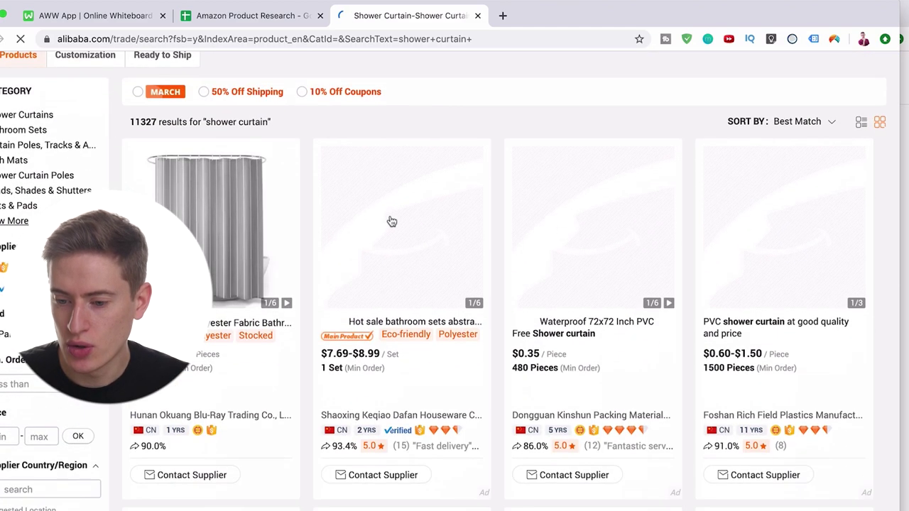
{"action": "right_click", "coordinate": [391, 217]}
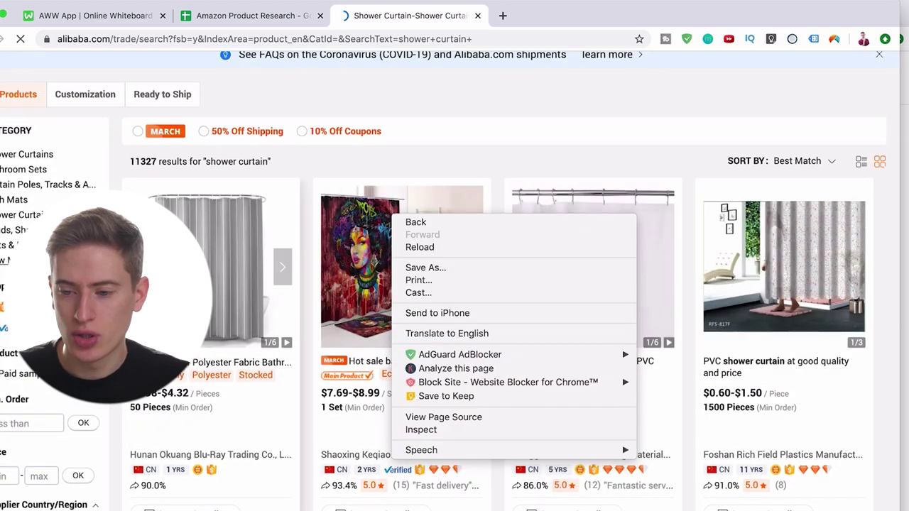
{"action": "key", "text": "Escape"}
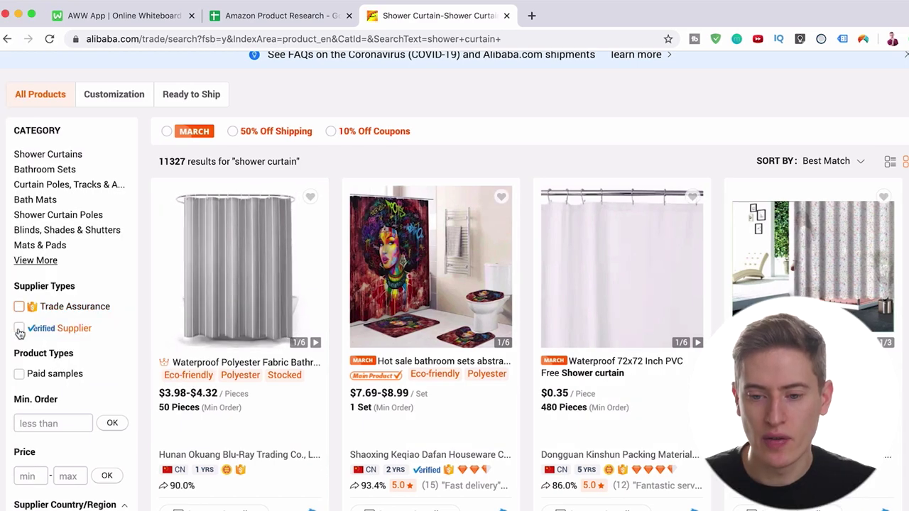
{"action": "left_click", "coordinate": [19, 329]}
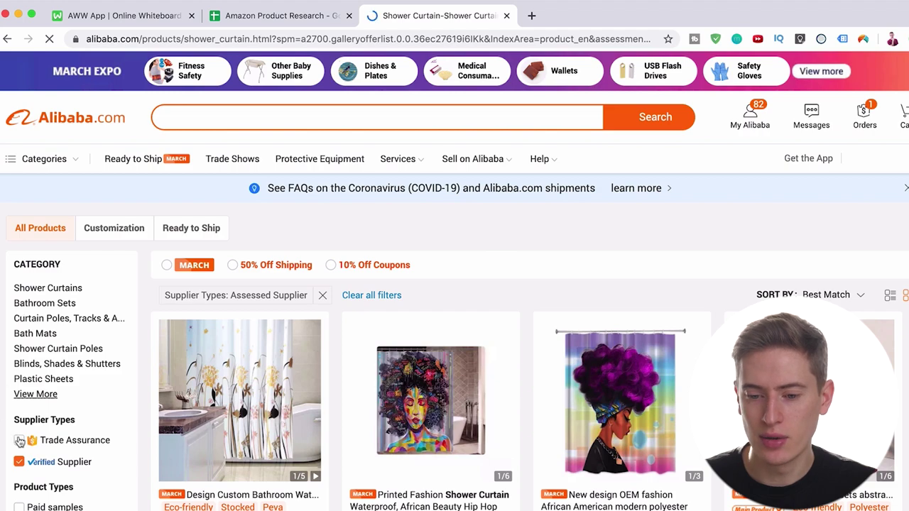
{"action": "left_click", "coordinate": [19, 440]}
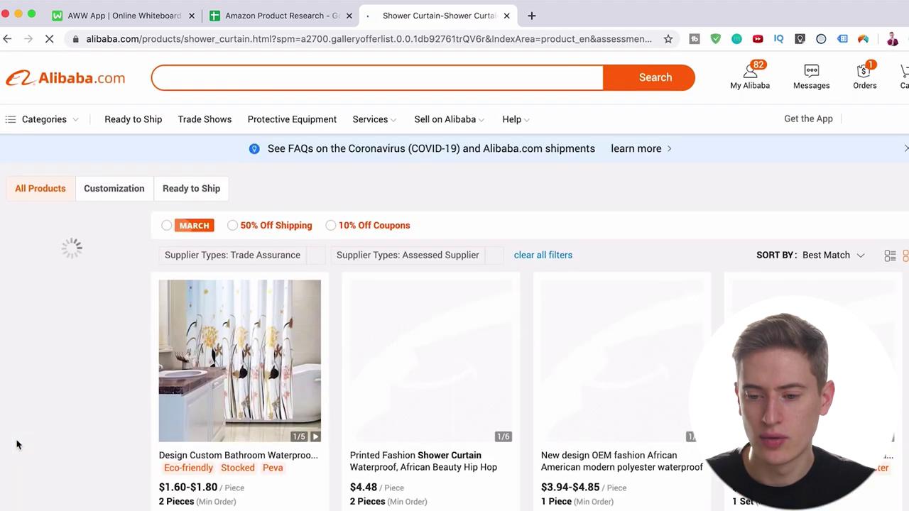
Step: Message the supplier of the $1.60–$1.80 custom bathroom curtain, dismissing the sign-in prompt
{"action": "scroll", "coordinate": [304, 383], "scroll_direction": "down", "scroll_amount": 2}
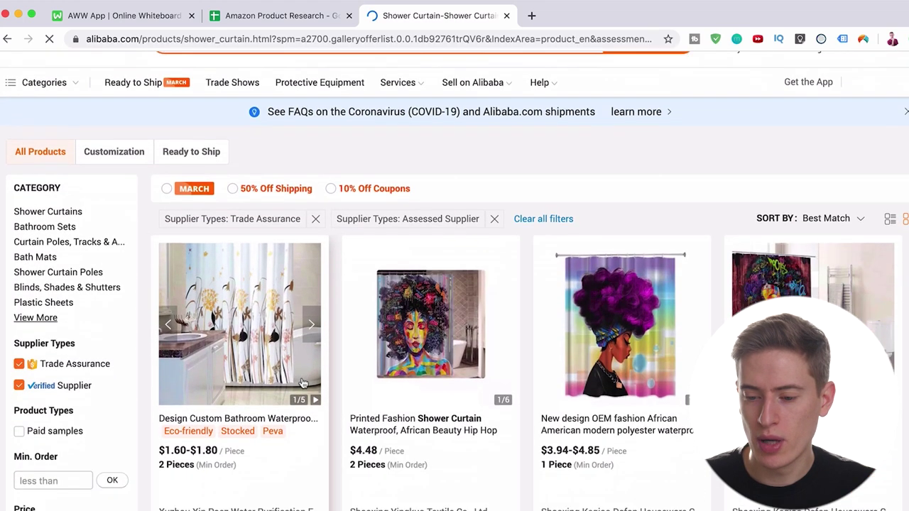
{"action": "scroll", "coordinate": [303, 384], "scroll_direction": "down", "scroll_amount": 5}
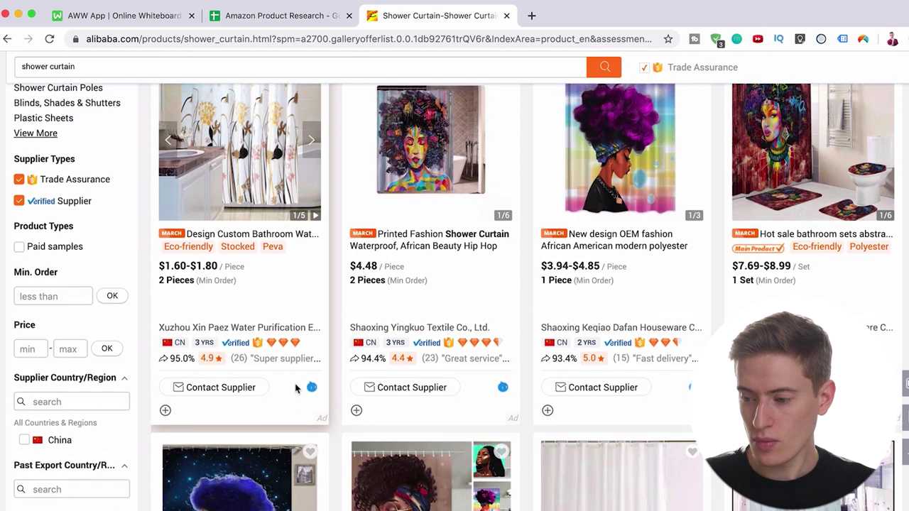
{"action": "scroll", "coordinate": [295, 387], "scroll_direction": "up", "scroll_amount": 1}
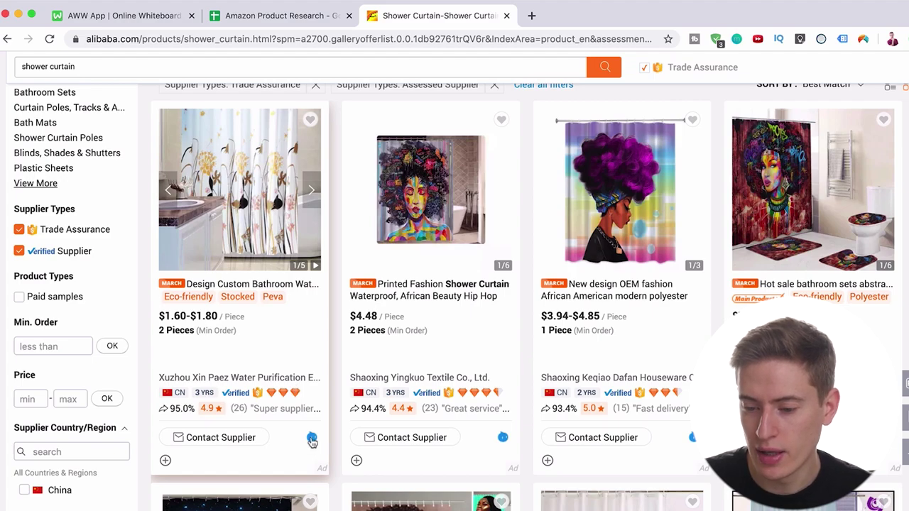
{"action": "scroll", "coordinate": [312, 441], "scroll_direction": "up", "scroll_amount": 5}
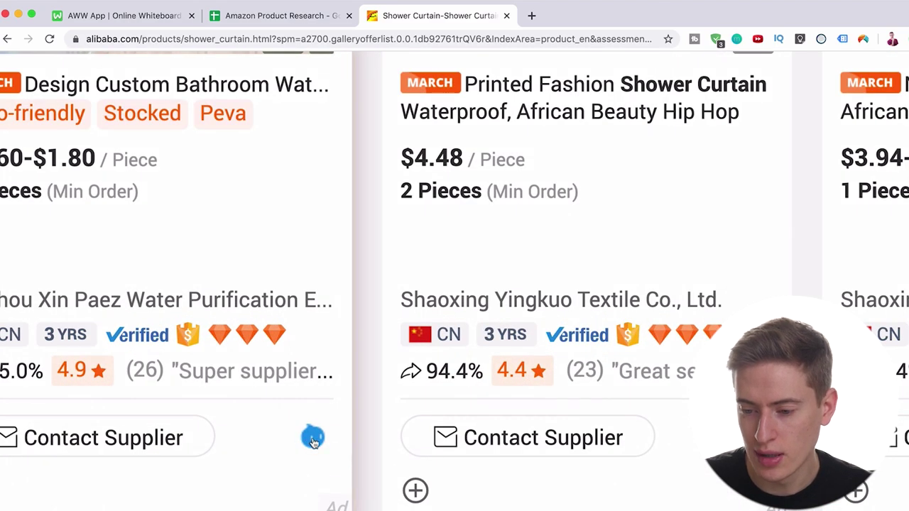
{"action": "scroll", "coordinate": [313, 441], "scroll_direction": "down", "scroll_amount": 5}
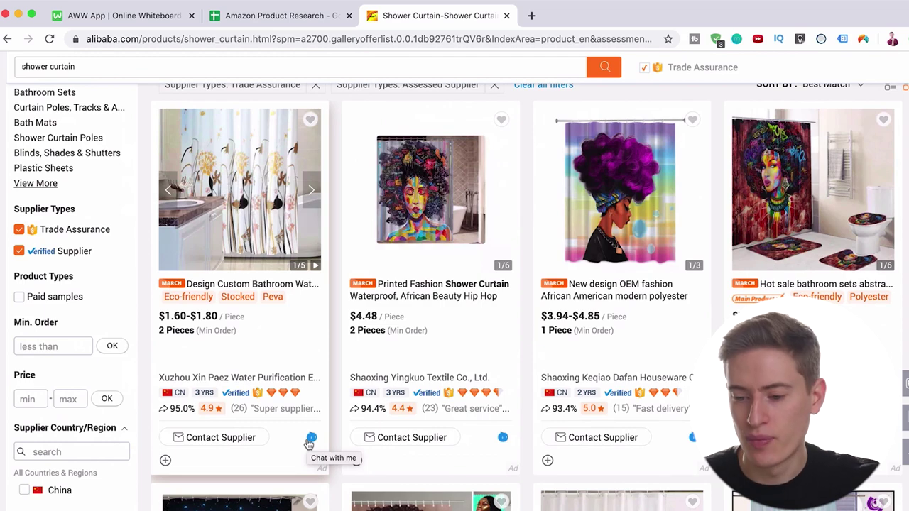
{"action": "left_click", "coordinate": [310, 441]}
{"action": "left_click", "coordinate": [610, 153]}
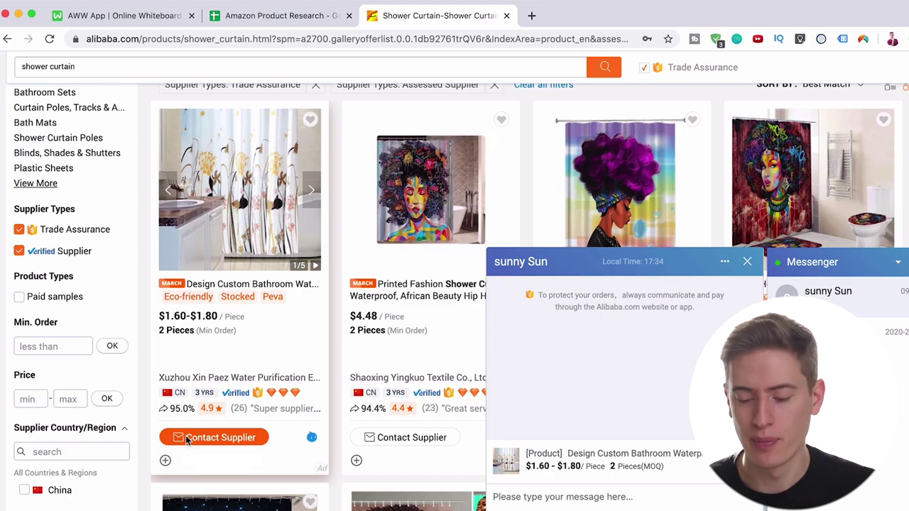
Step: Open the first curtain's Contact Supplier form in a new tab, then return to the results
{"action": "scroll", "coordinate": [187, 440], "scroll_direction": "down", "scroll_amount": 1}
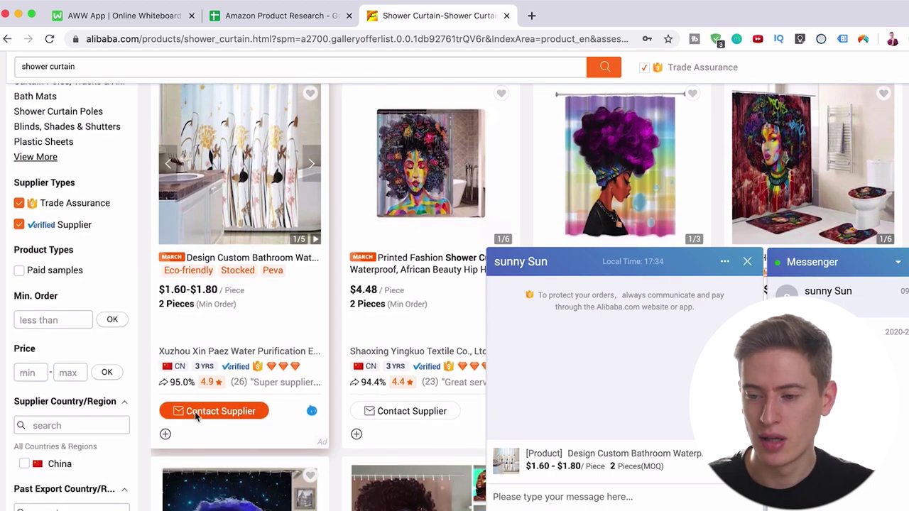
{"action": "left_click", "coordinate": [193, 414]}
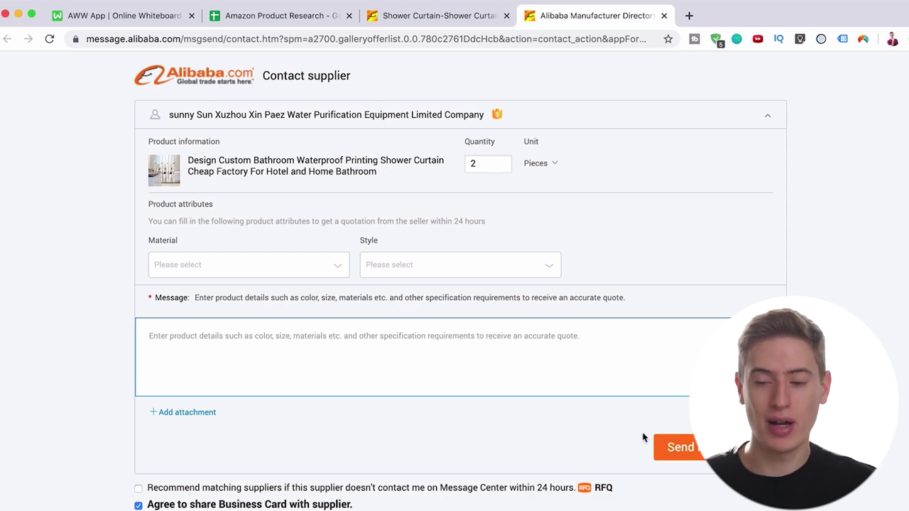
{"action": "left_click", "coordinate": [427, 21]}
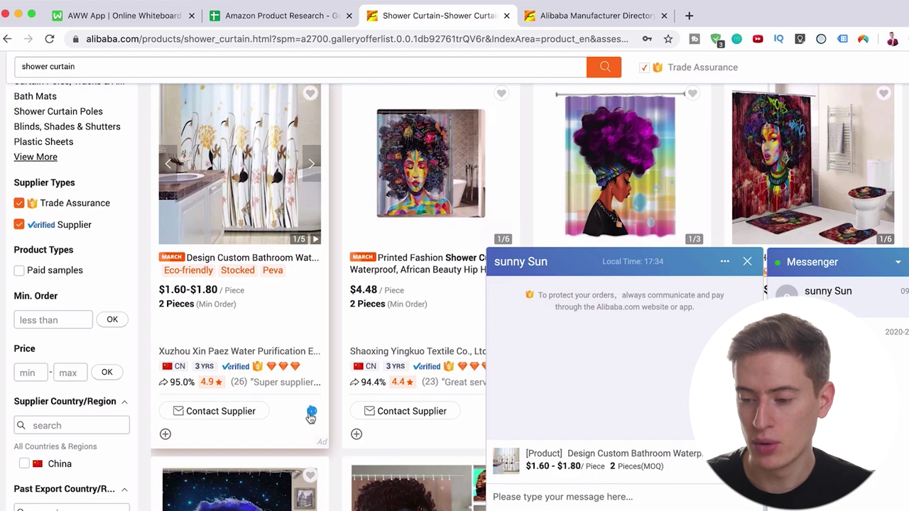
{"action": "scroll", "coordinate": [311, 417], "scroll_direction": "down", "scroll_amount": 10}
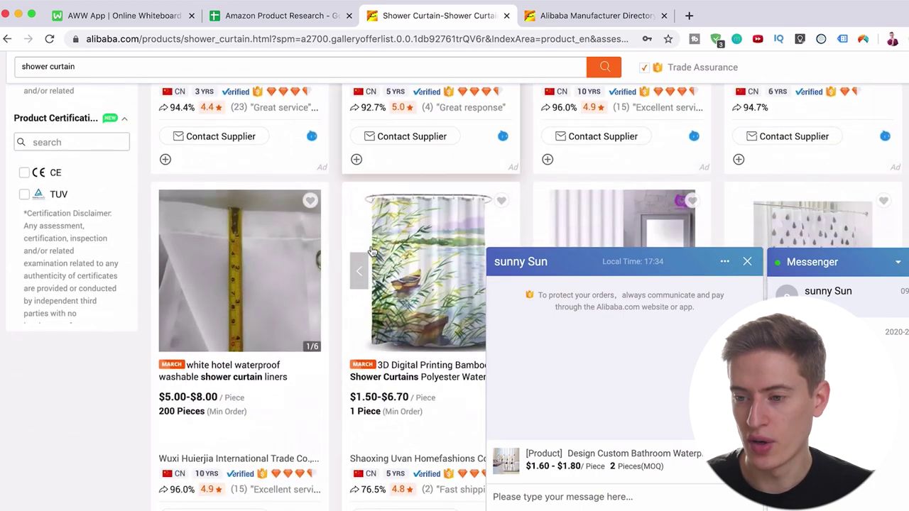
{"action": "scroll", "coordinate": [282, 256], "scroll_direction": "down", "scroll_amount": 5}
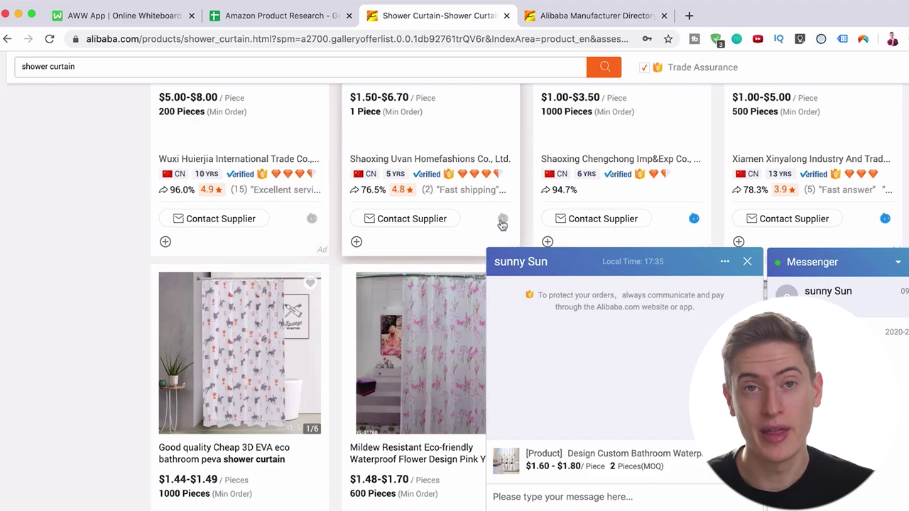
Step: Close the chat window and scroll up to the first row, showing the $4.48 Printed Fashion curtain
{"action": "left_click", "coordinate": [747, 261]}
{"action": "scroll", "coordinate": [488, 211], "scroll_direction": "up", "scroll_amount": 5}
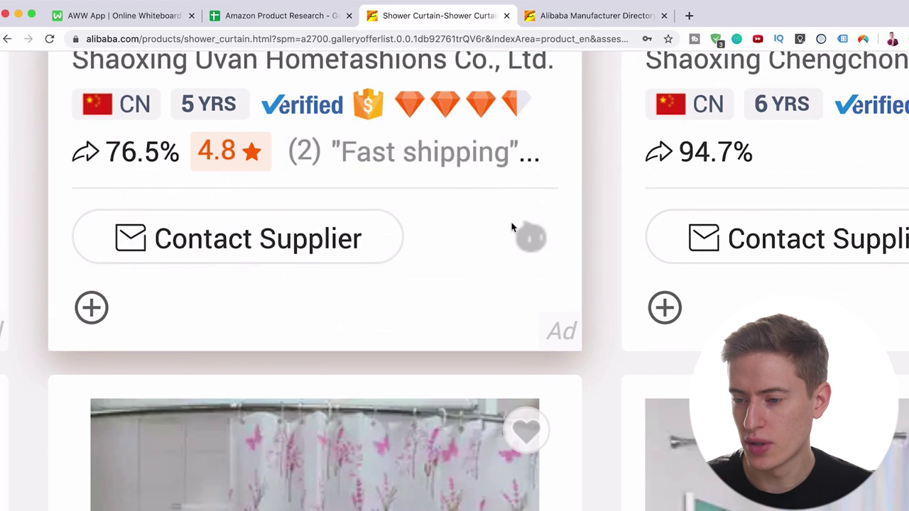
{"action": "scroll", "coordinate": [529, 249], "scroll_direction": "down", "scroll_amount": 5}
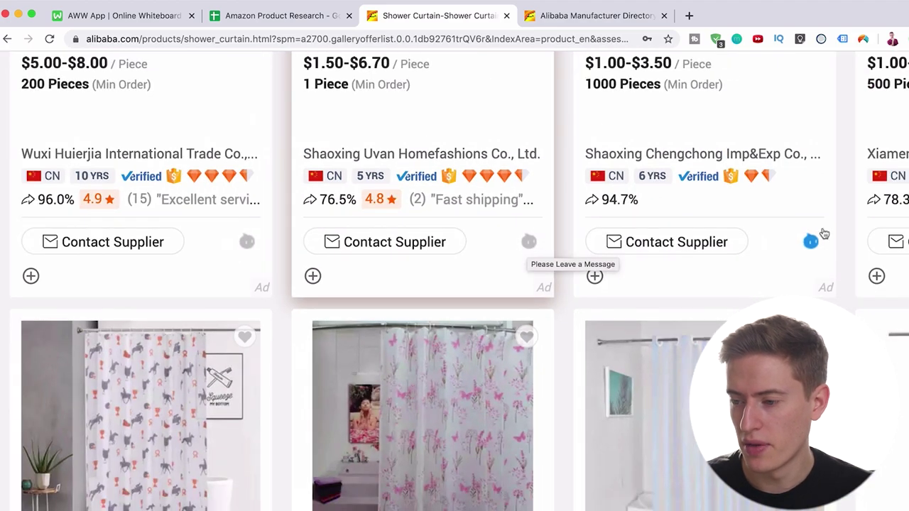
{"action": "scroll", "coordinate": [840, 247], "scroll_direction": "up", "scroll_amount": 3}
{"action": "scroll", "coordinate": [840, 247], "scroll_direction": "down", "scroll_amount": 5}
{"action": "scroll", "coordinate": [840, 248], "scroll_direction": "up", "scroll_amount": 5}
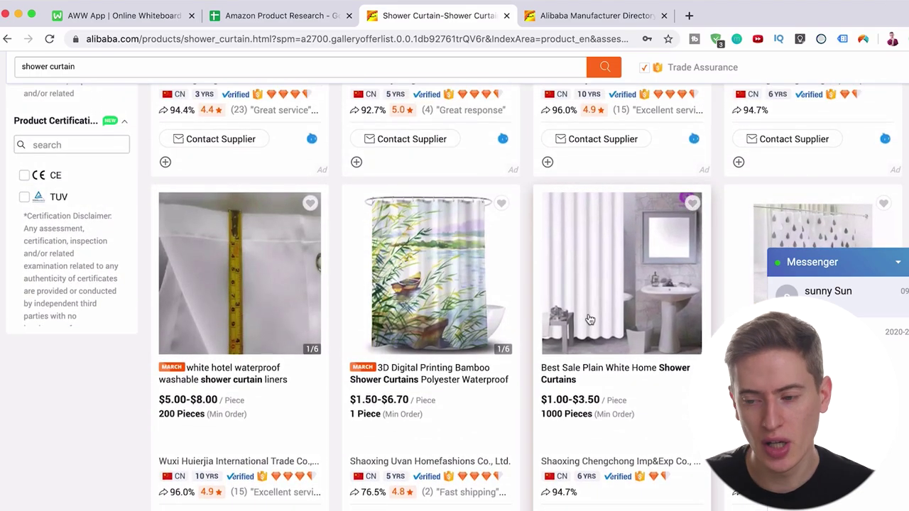
{"action": "scroll", "coordinate": [479, 350], "scroll_direction": "up", "scroll_amount": 3}
{"action": "scroll", "coordinate": [478, 350], "scroll_direction": "up", "scroll_amount": 6}
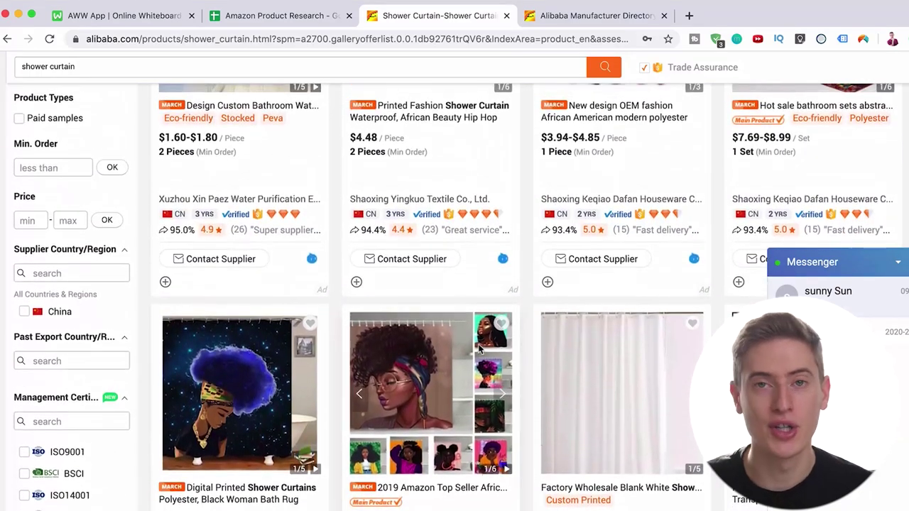
{"action": "scroll", "coordinate": [452, 332], "scroll_direction": "up", "scroll_amount": 3}
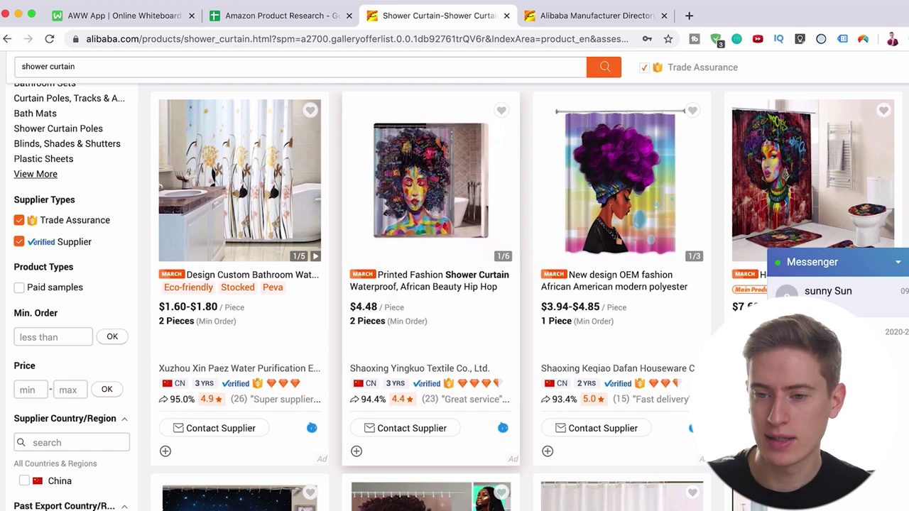
Step: Complete the 'message suppliers' label above the curve at days 7–8 and commit it
{"action": "left_click", "coordinate": [117, 16]}
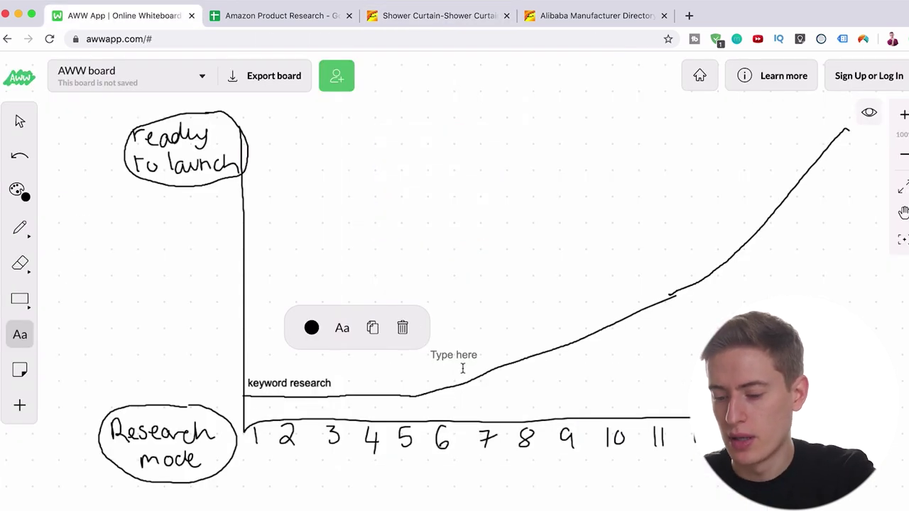
{"action": "type", "text": "message suppliers"}
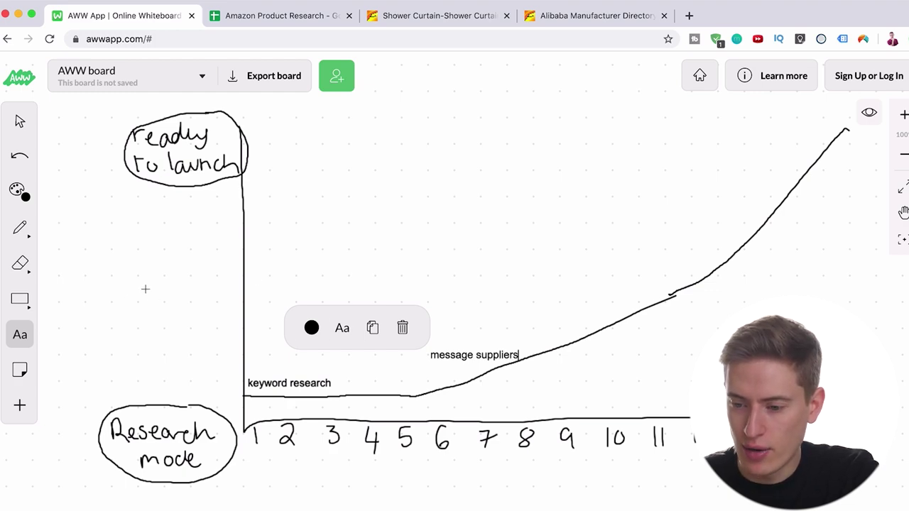
{"action": "left_click", "coordinate": [553, 299]}
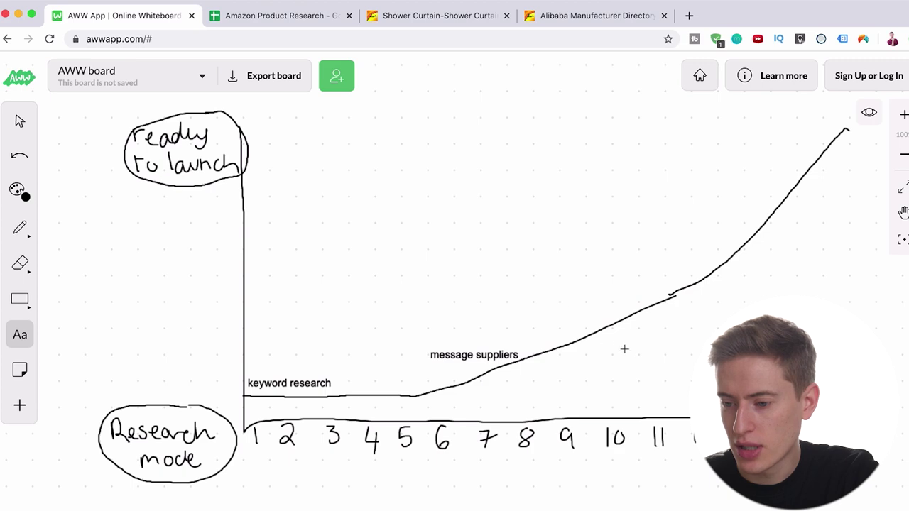
Step: Place an empty text box above the curve near days 9–10, past 'message suppliers'
{"action": "left_click", "coordinate": [559, 304]}
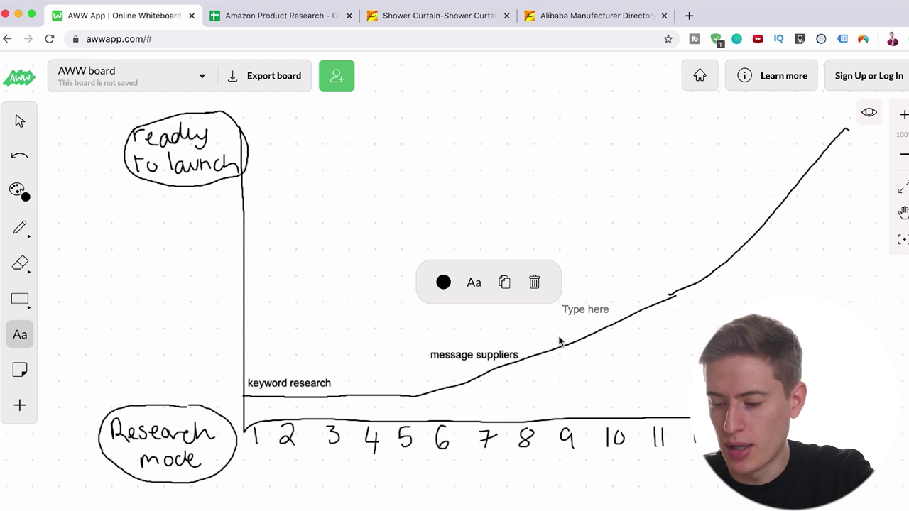
Step: Add the 'build a brand' label near days 9–10, then place another text box higher up
{"action": "type", "text": "build a brand"}
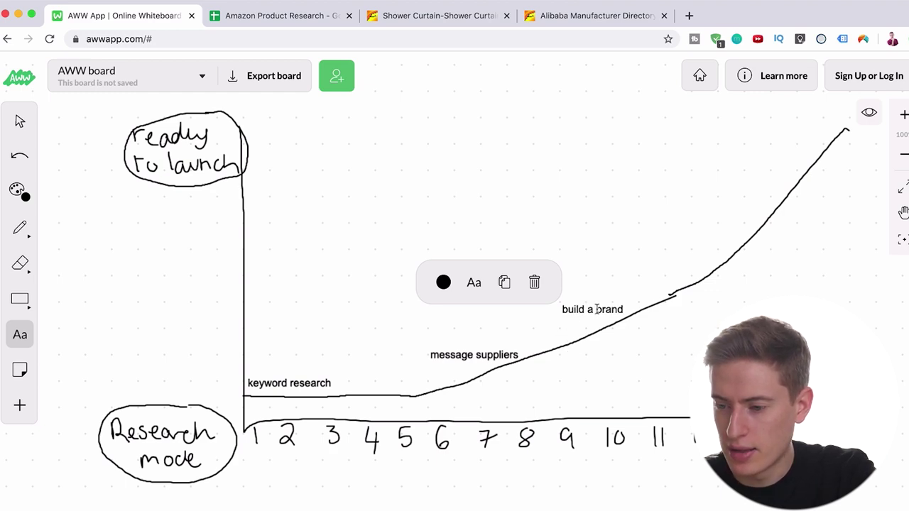
{"action": "left_click", "coordinate": [596, 274]}
{"action": "left_click", "coordinate": [600, 273]}
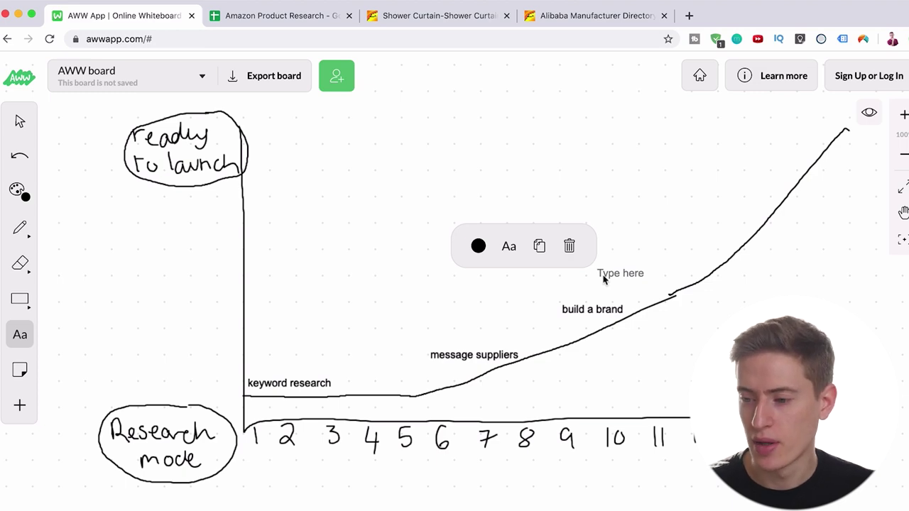
Step: Add the 'order a sample' label near day 11, then place a new text box above it
{"action": "type", "text": "order a sample"}
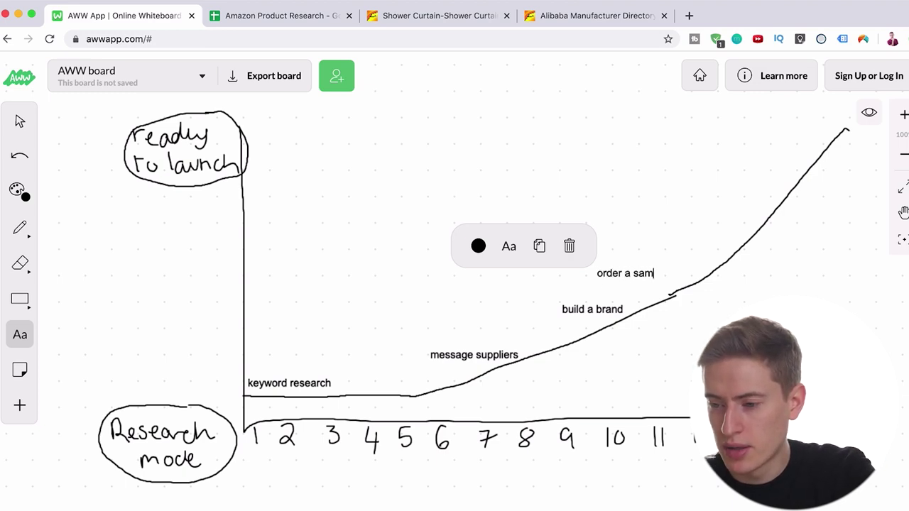
{"action": "left_click", "coordinate": [656, 245]}
{"action": "left_click", "coordinate": [654, 247]}
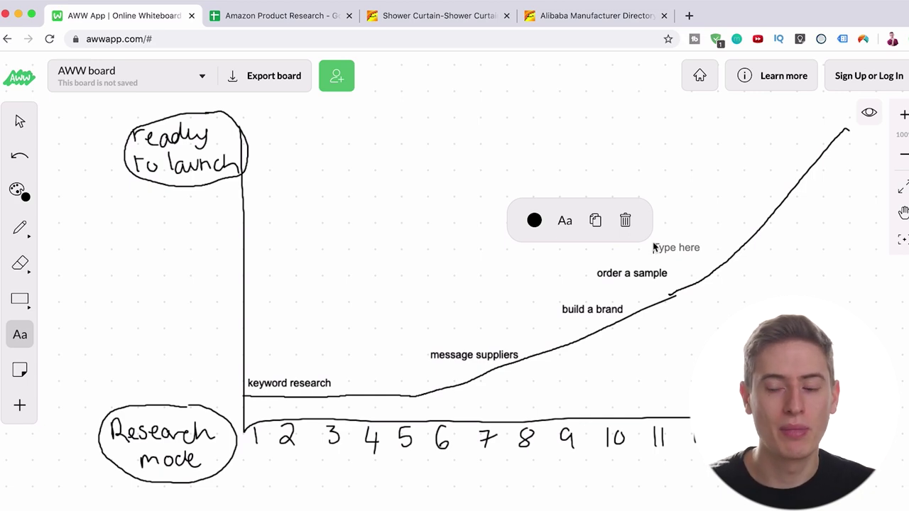
Step: Type 'listing creation' into the text box above 'order a sample'
{"action": "type", "text": "listin"}
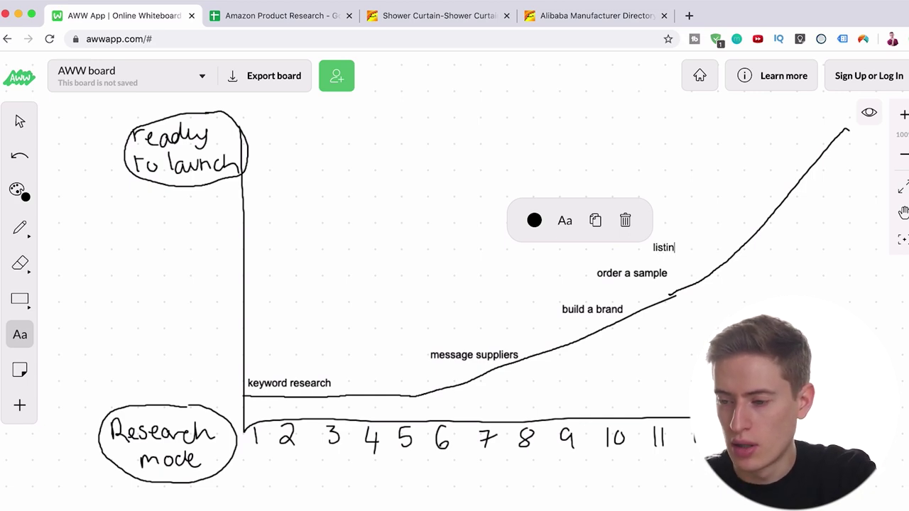
{"action": "type", "text": "g creation"}
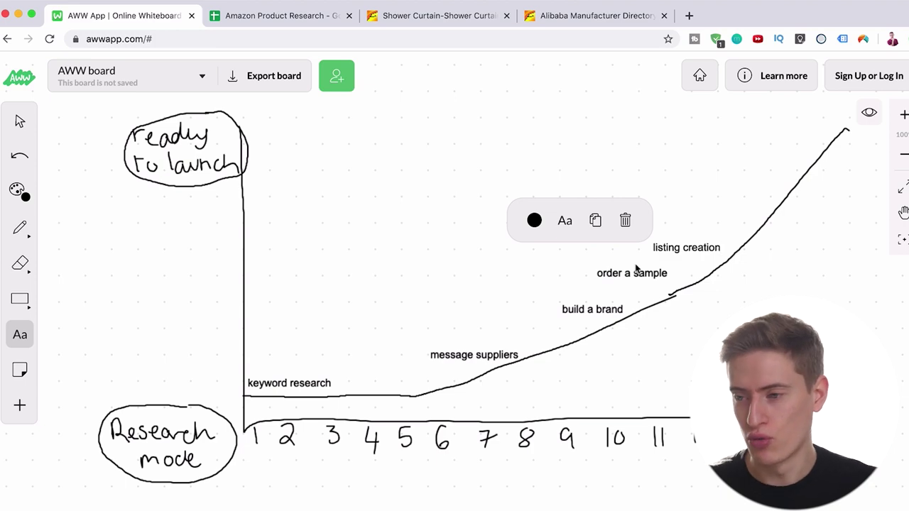
Step: In a new tab, open ZonGuru Keywords on Fire and view the 'resistance bands' session details
{"action": "left_click", "coordinate": [689, 16]}
{"action": "type", "text": "zon"}
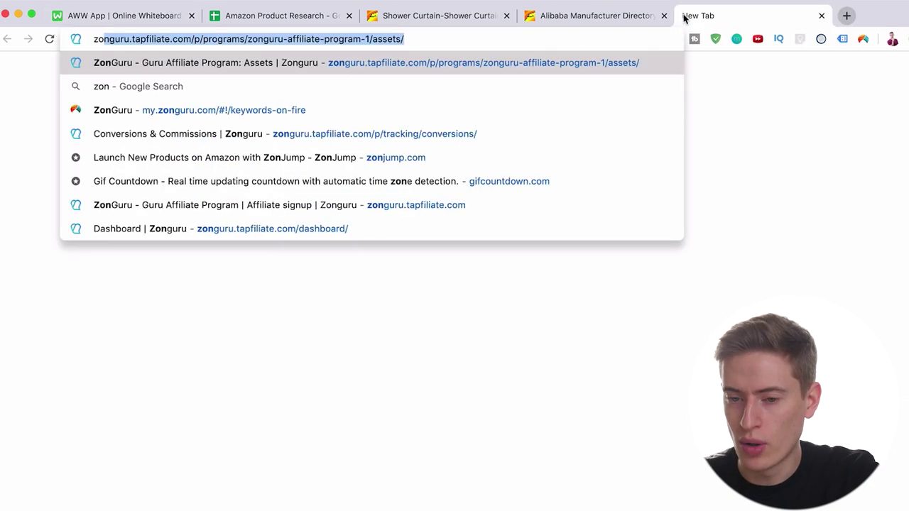
{"action": "type", "text": "guru"}
{"action": "left_click", "coordinate": [376, 158]}
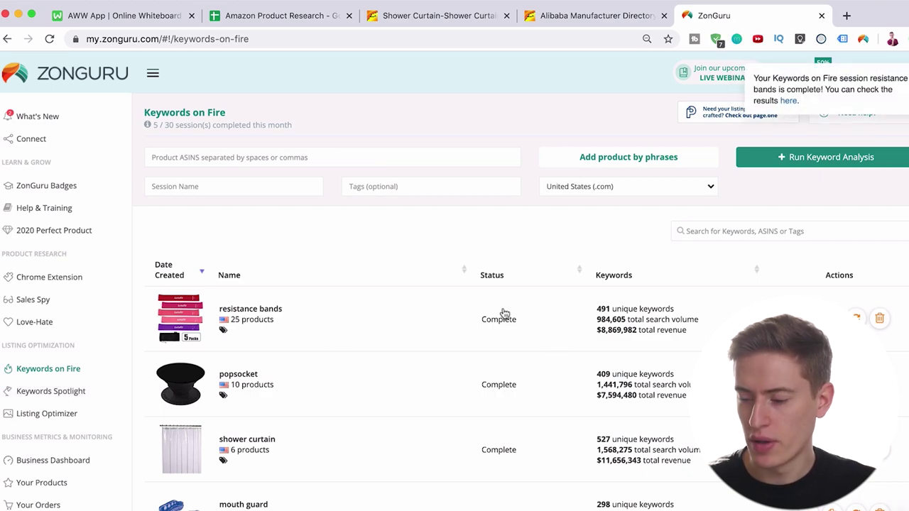
{"action": "scroll", "coordinate": [227, 304], "scroll_direction": "down", "scroll_amount": 5}
{"action": "scroll", "coordinate": [237, 303], "scroll_direction": "up", "scroll_amount": 5}
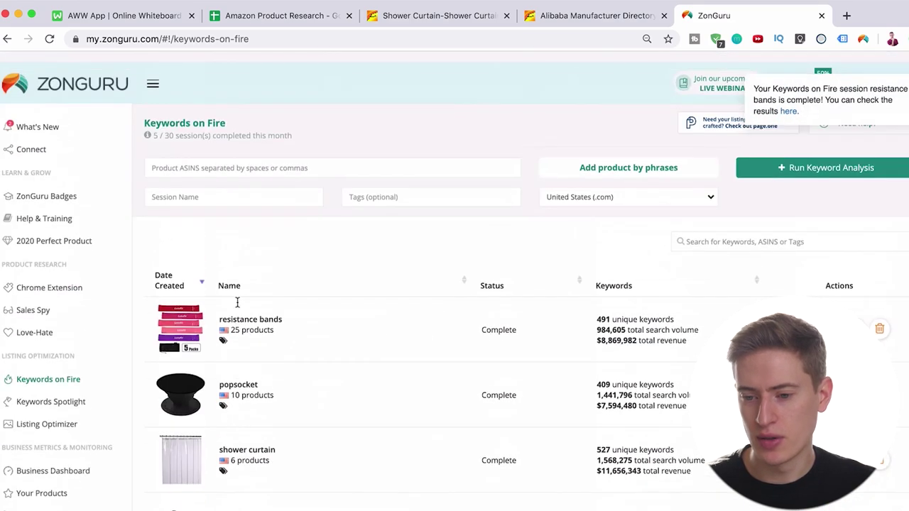
{"action": "left_click", "coordinate": [857, 318]}
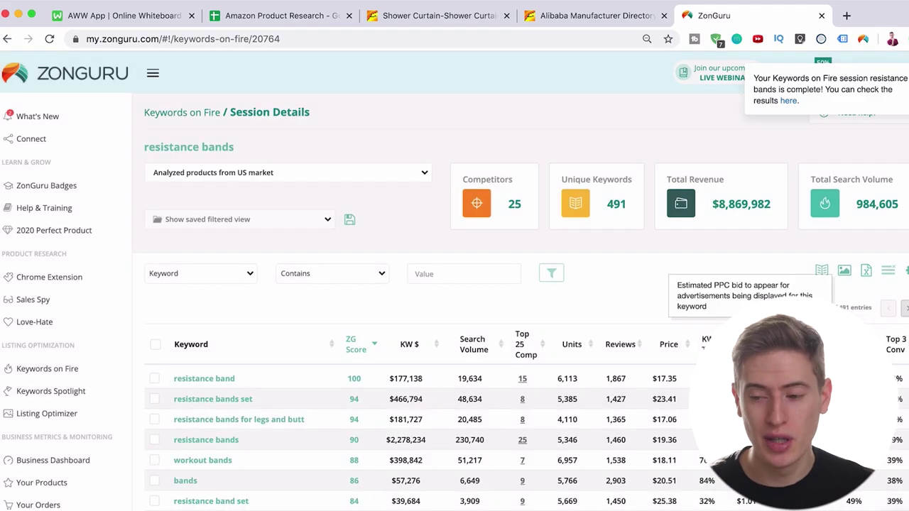
{"action": "scroll", "coordinate": [225, 436], "scroll_direction": "down", "scroll_amount": 10}
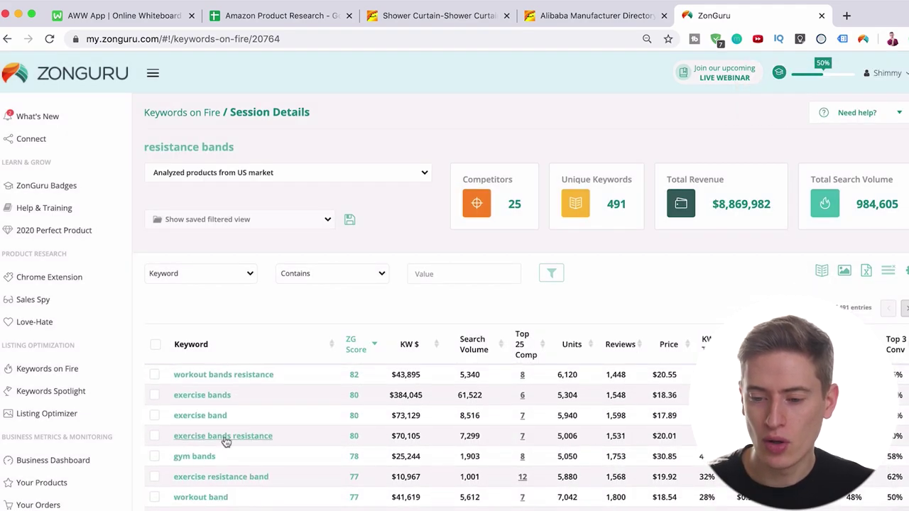
{"action": "scroll", "coordinate": [224, 436], "scroll_direction": "up", "scroll_amount": 8}
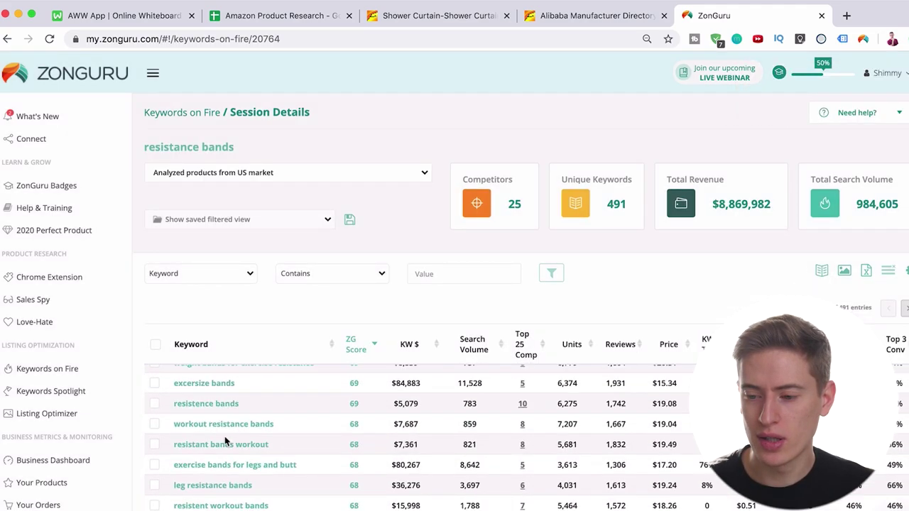
{"action": "scroll", "coordinate": [229, 412], "scroll_direction": "up", "scroll_amount": 1}
{"action": "scroll", "coordinate": [286, 315], "scroll_direction": "down", "scroll_amount": 2}
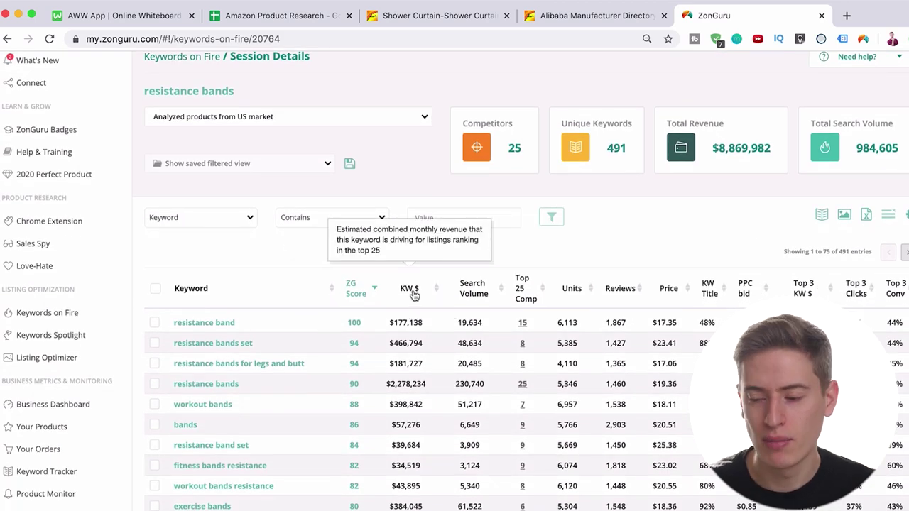
{"action": "mouse_move", "coordinate": [528, 320]}
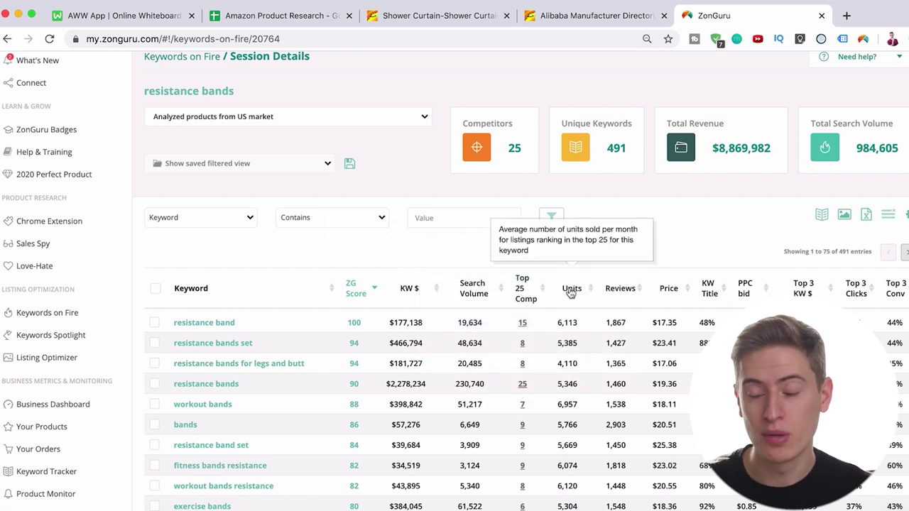
{"action": "mouse_move", "coordinate": [705, 317]}
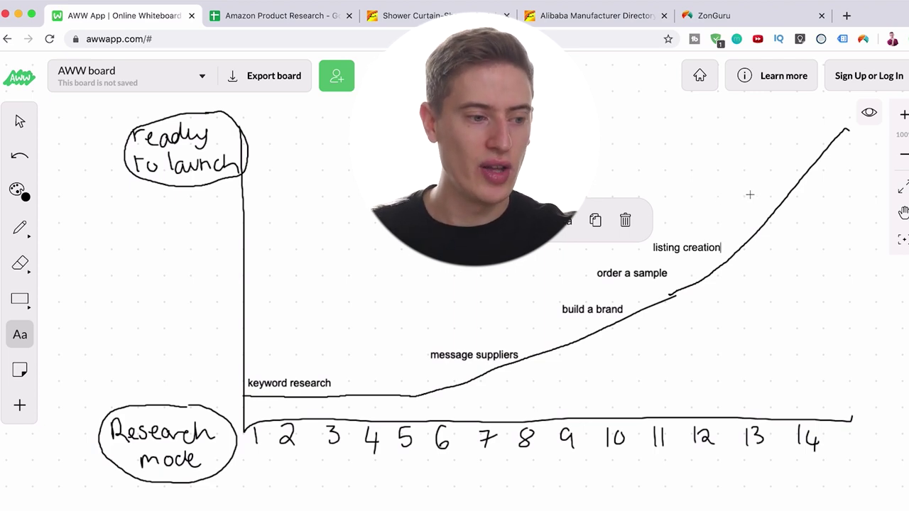
Step: Commit 'listing creation' and place an empty text box near the curve's peak around day 14
{"action": "left_click", "coordinate": [772, 169]}
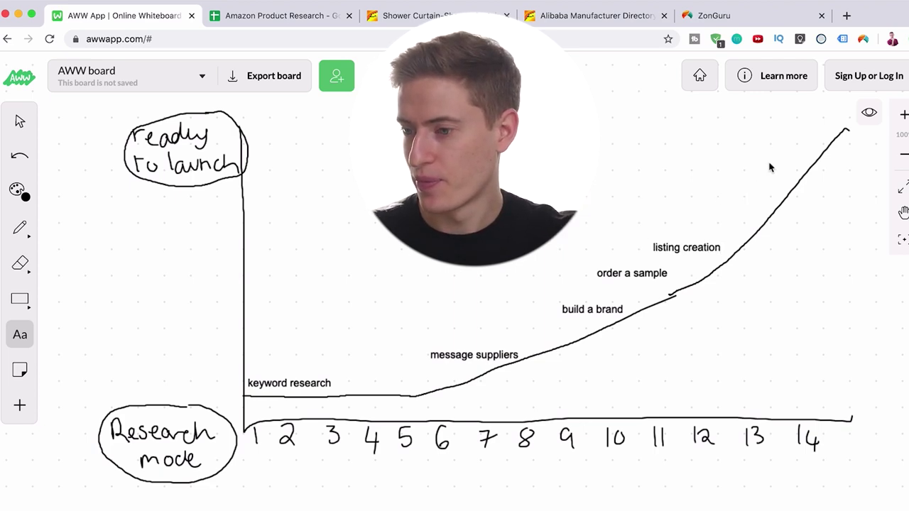
{"action": "left_click", "coordinate": [756, 159]}
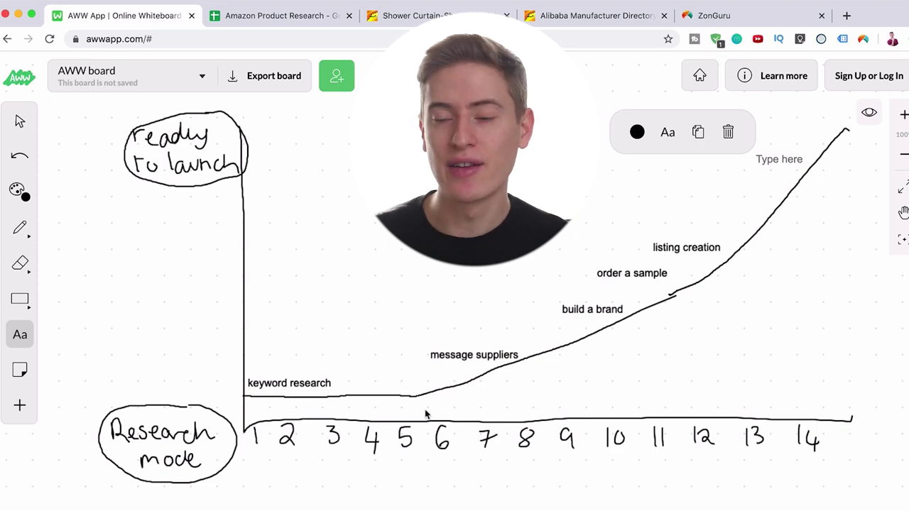
Step: Label the curve's peak 'order your first product' with 'product photography' on the line below
{"action": "type", "text": "order your first prou"}
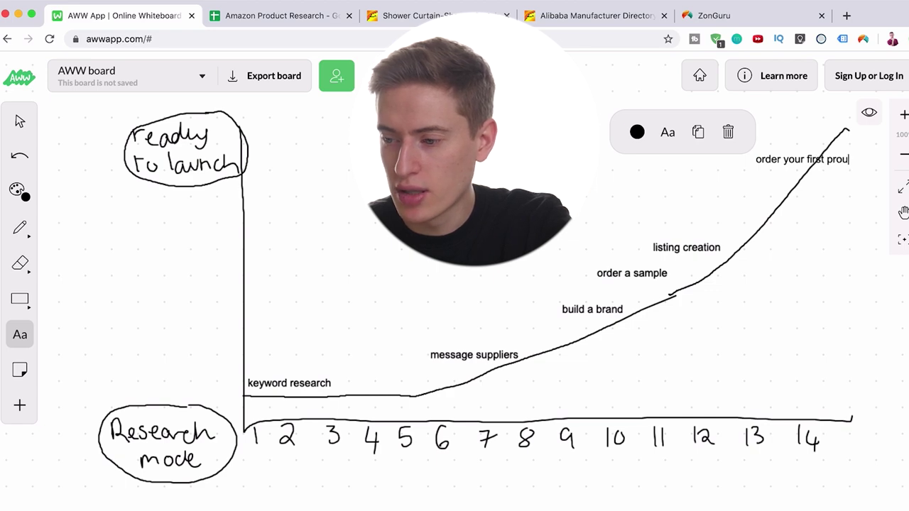
{"action": "key", "text": "BackSpace"}
{"action": "type", "text": "duct"}
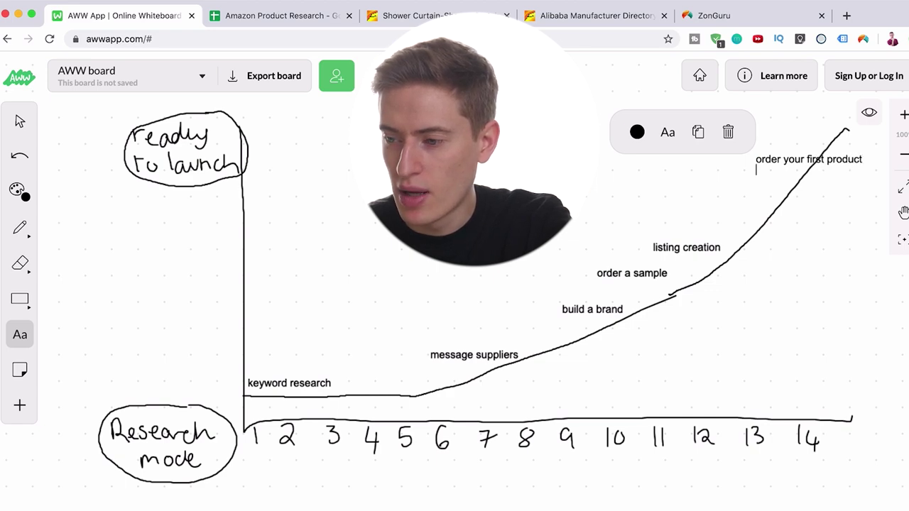
{"action": "key", "text": "Return"}
{"action": "type", "text": "product photography"}
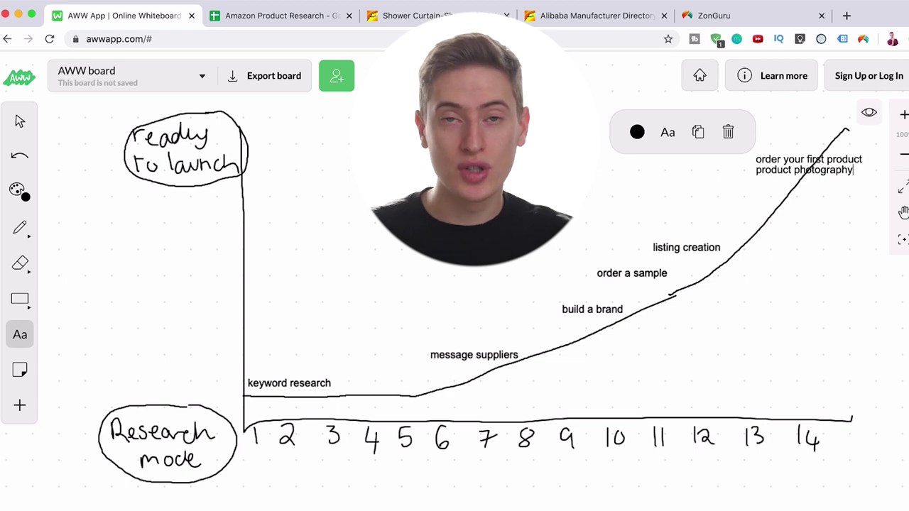